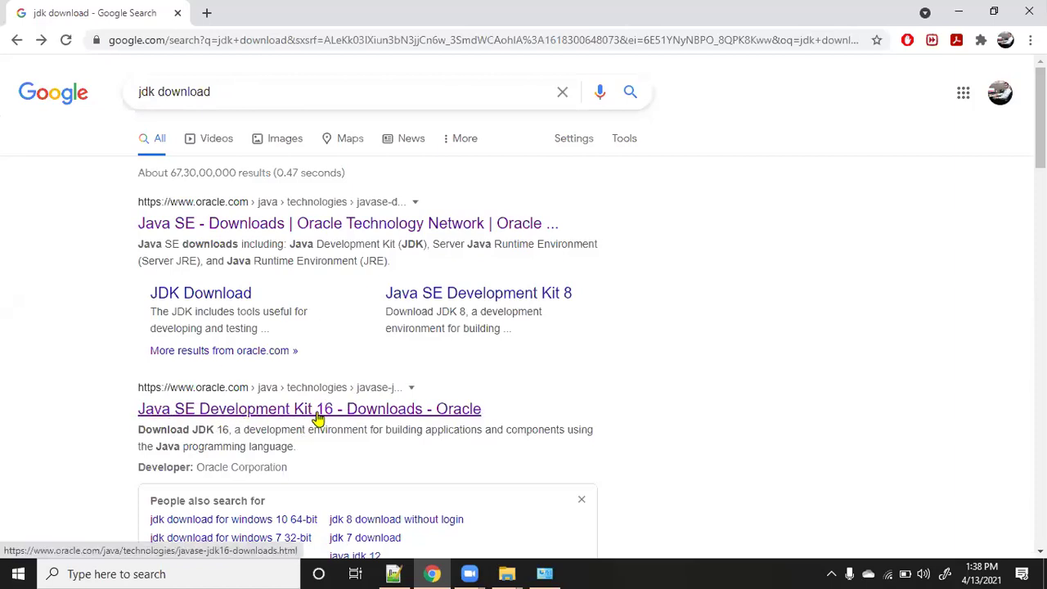
# Open Oracle's Java SE Development Kit 16 downloads page and examine the list of installation packages
pyautogui.click(318, 418)
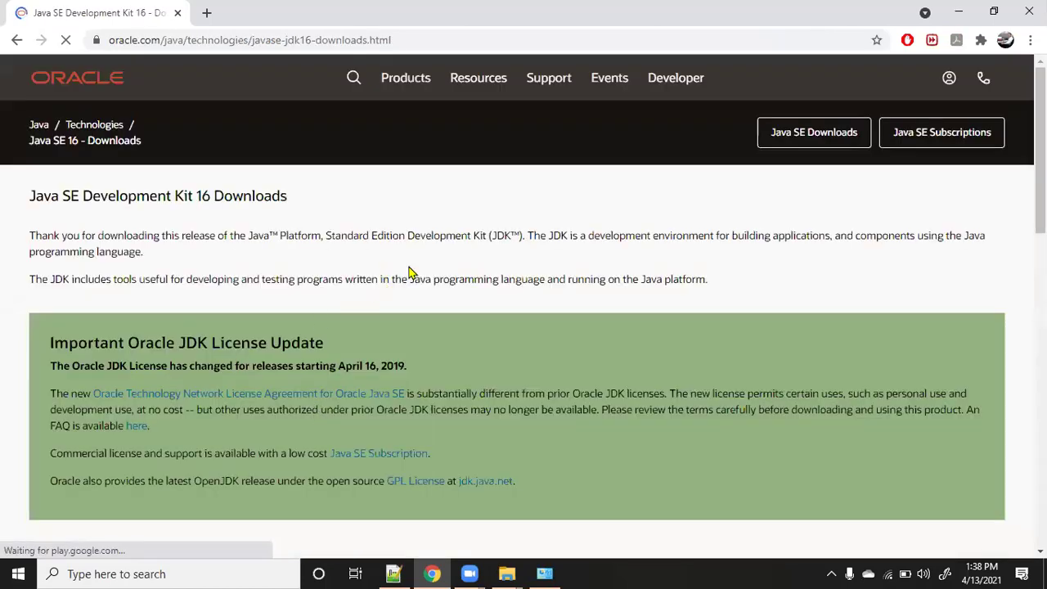
pyautogui.scroll(-3, 410, 273)
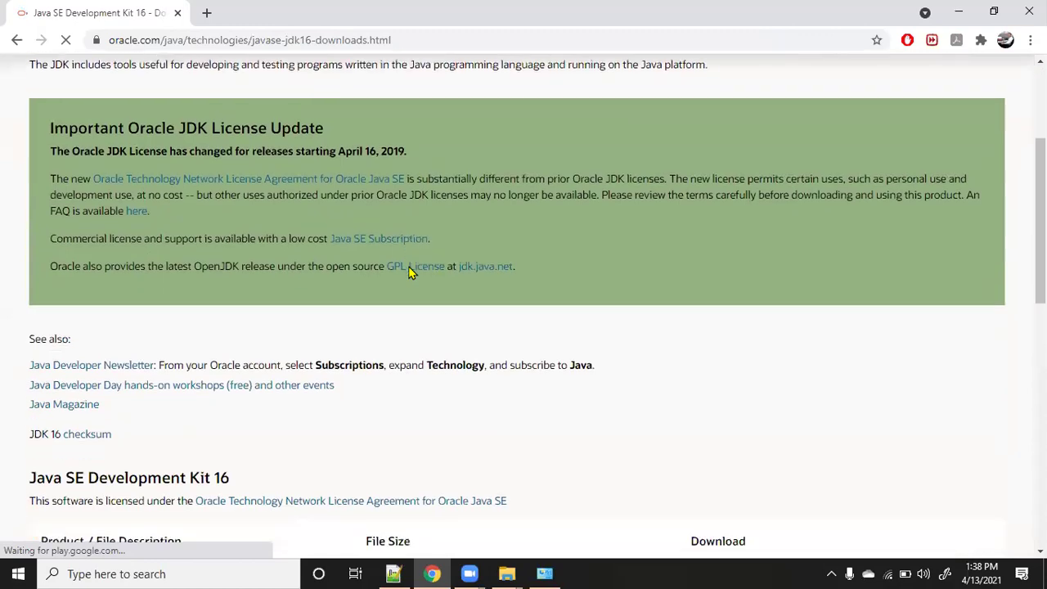
pyautogui.scroll(-5, 411, 273)
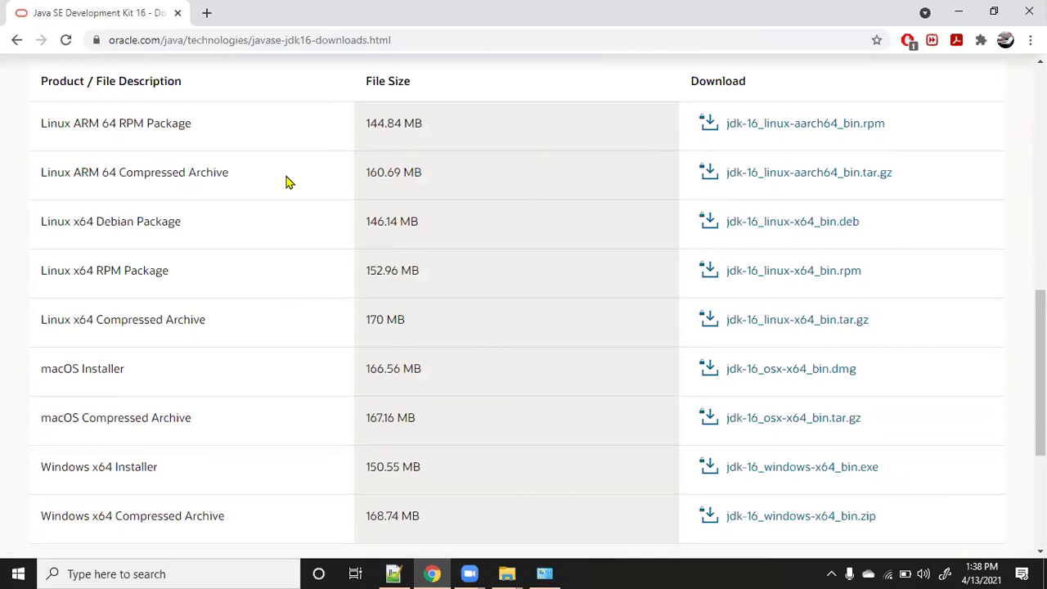
pyautogui.scroll(-1, 288, 181)
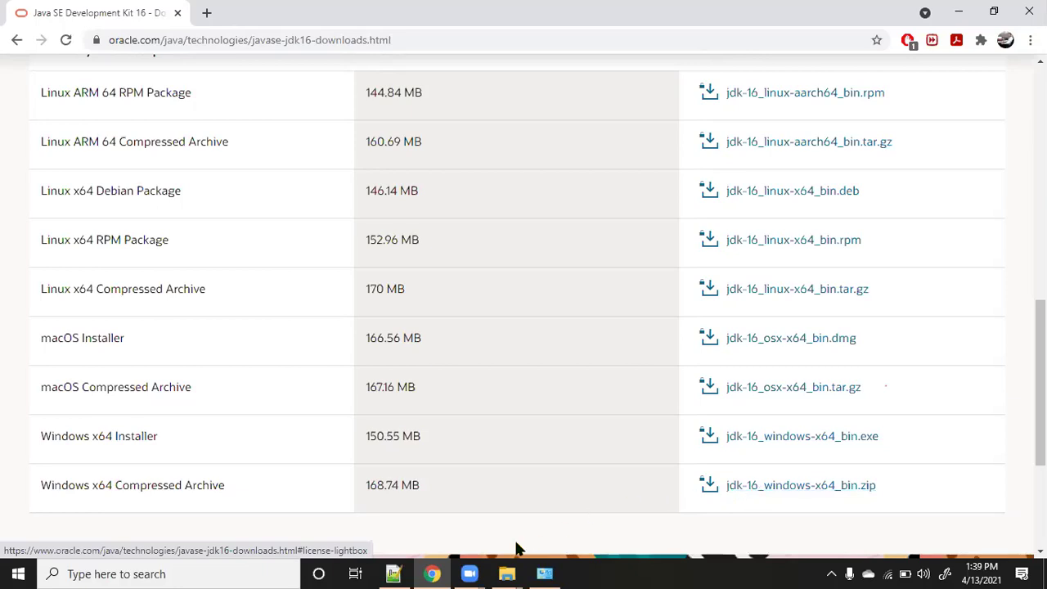
# Switch to File Explorer and open the Java folder inside Program Files on Local Disk (C:)
pyautogui.moveTo(519, 574)
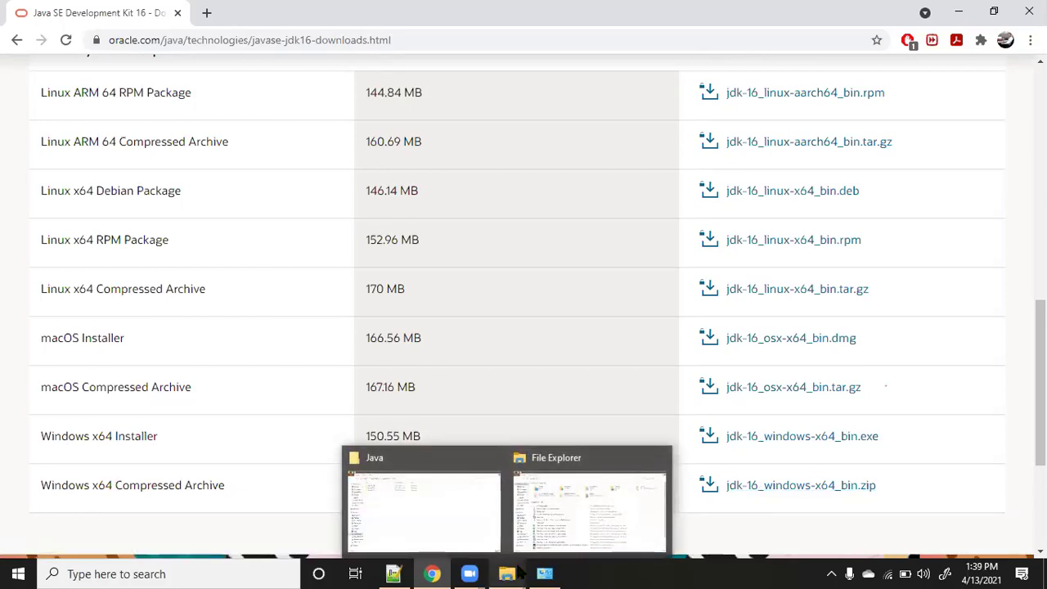
pyautogui.click(442, 536)
pyautogui.hotkey('alt', 'Up')
pyautogui.hotkey('alt', 'Up')
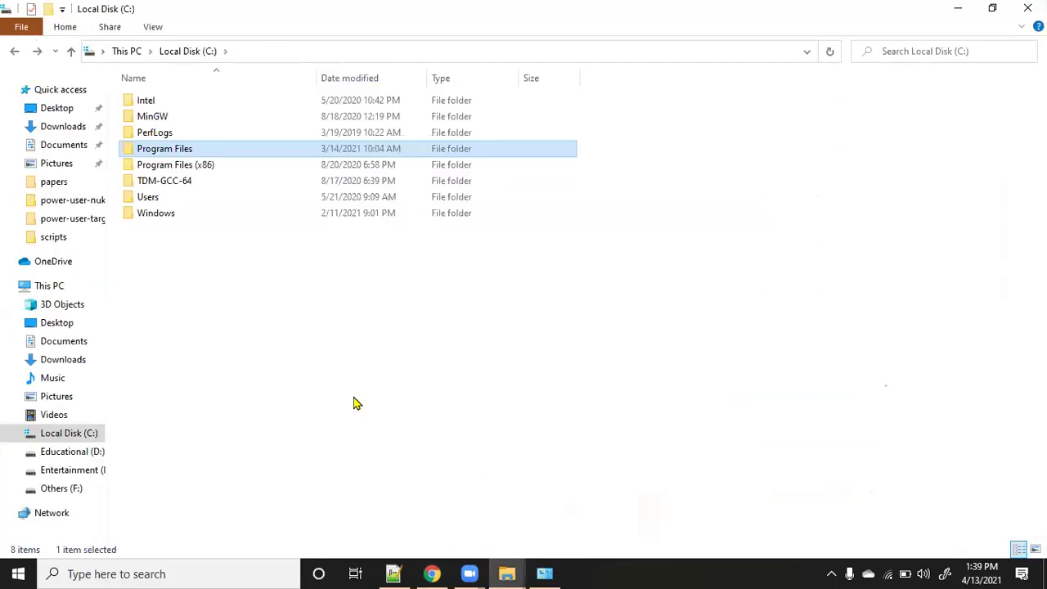
pyautogui.doubleClick(173, 151)
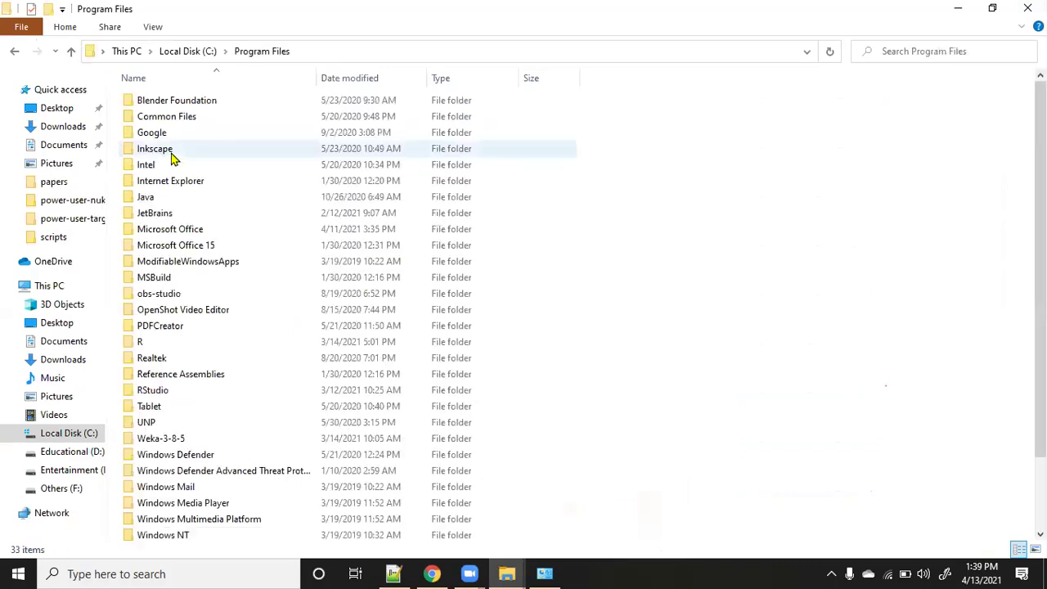
pyautogui.doubleClick(205, 203)
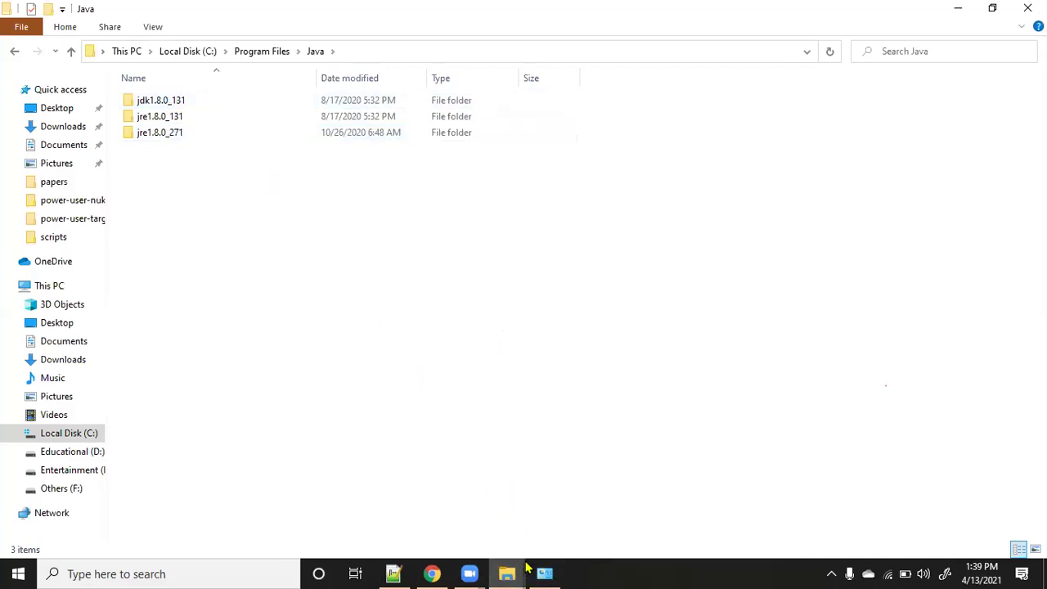
# Open the Environment Variables dialog from the advanced system settings in This PC's properties
pyautogui.moveTo(508, 572)
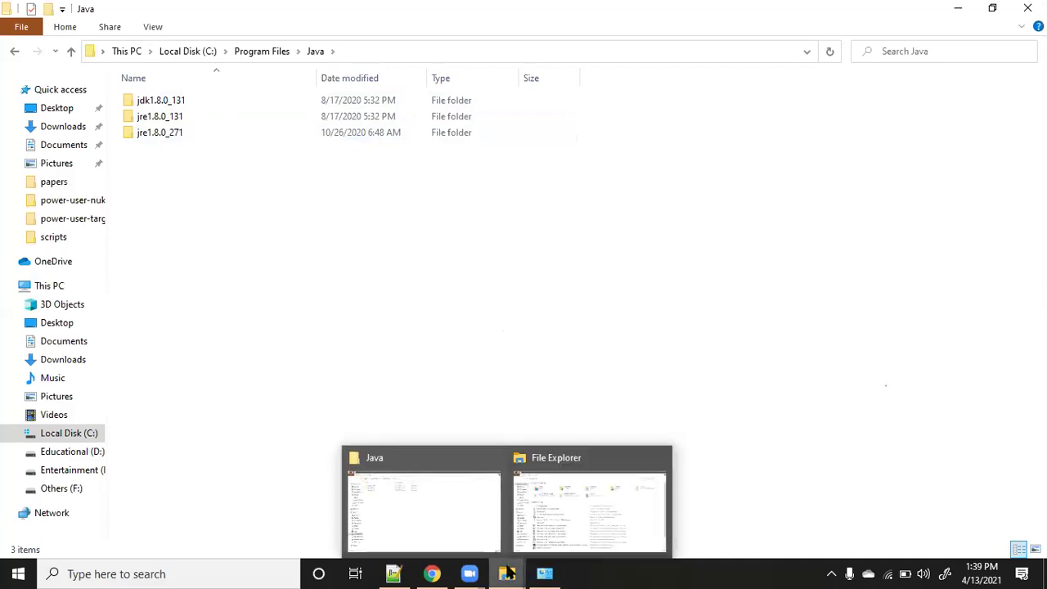
pyautogui.click(553, 530)
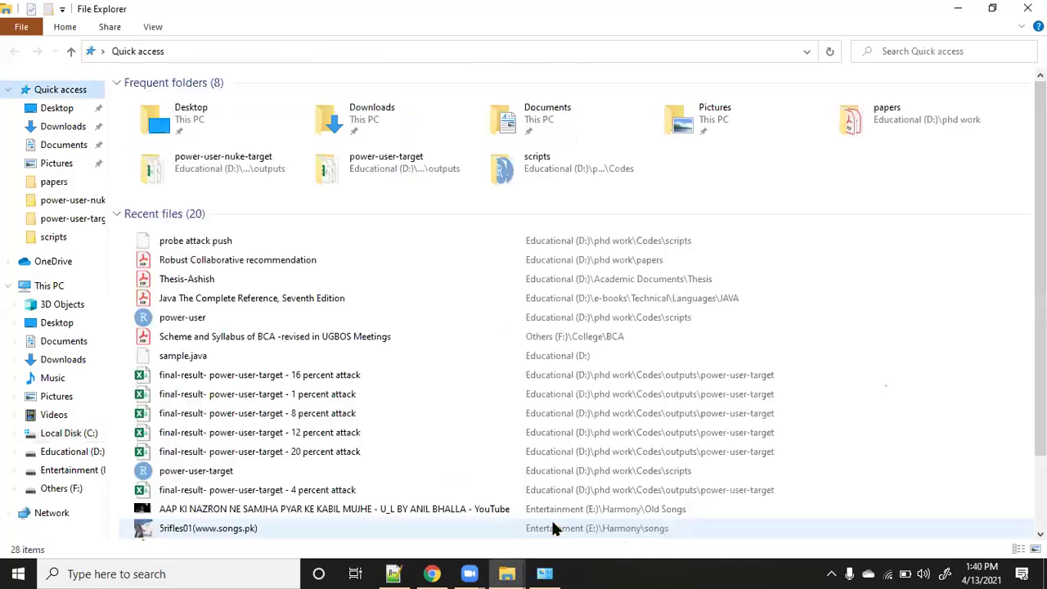
pyautogui.rightClick(56, 287)
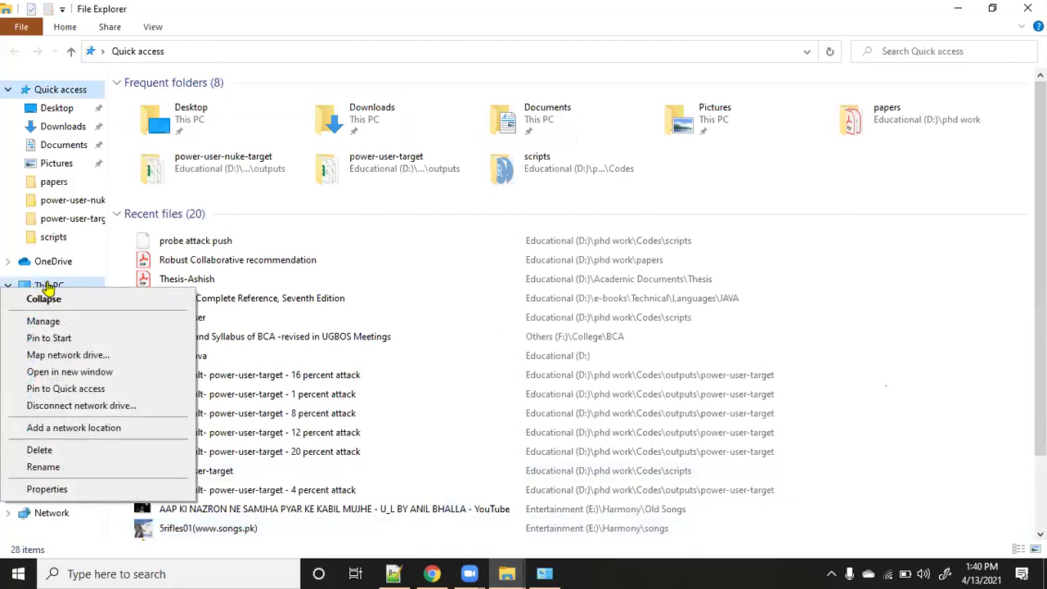
pyautogui.click(48, 489)
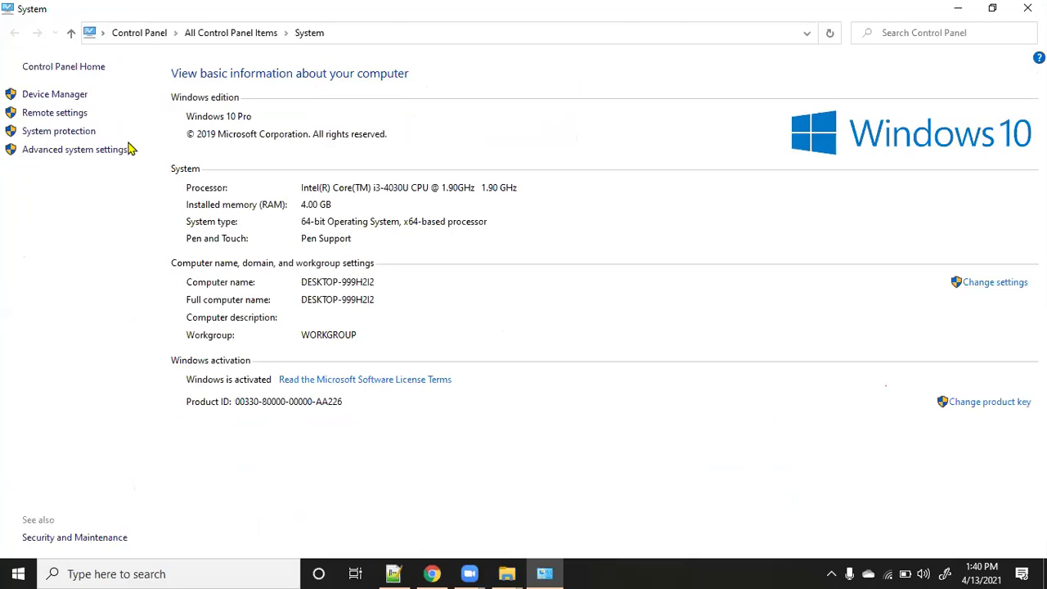
pyautogui.click(66, 153)
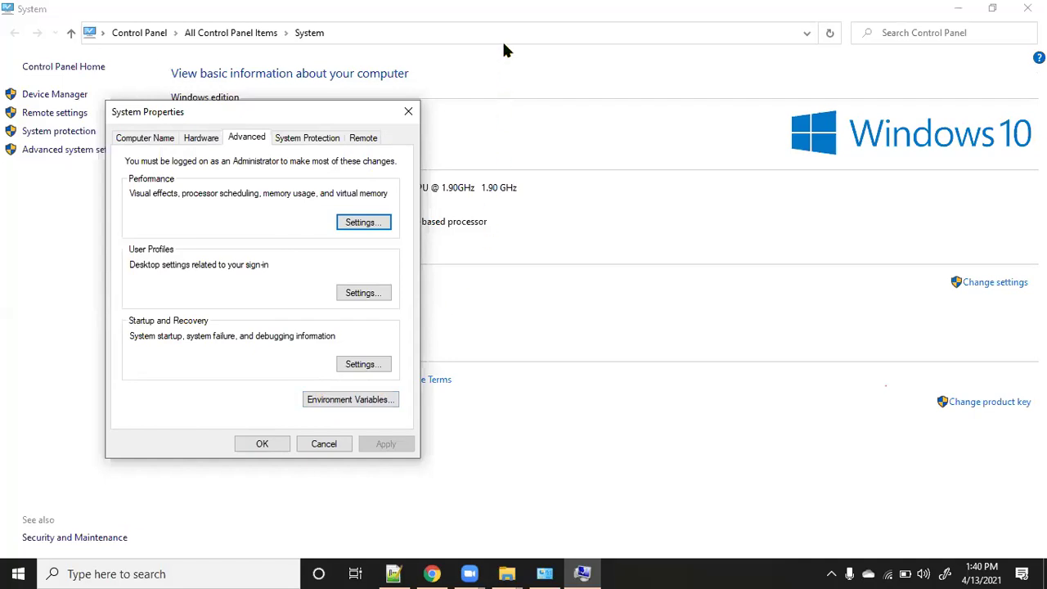
pyautogui.click(349, 283)
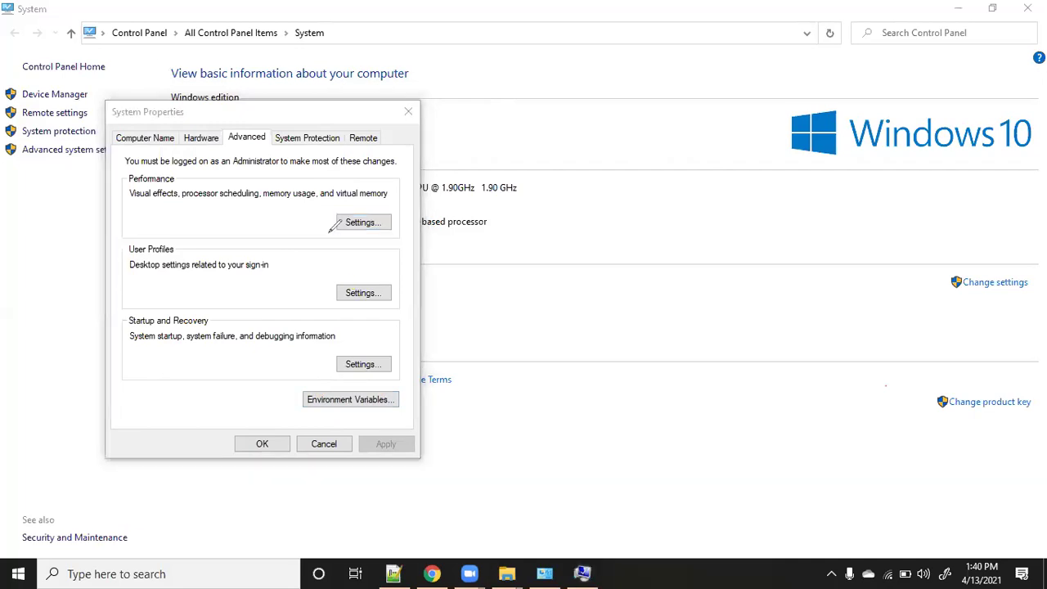
pyautogui.moveTo(375, 380)
pyautogui.mouseDown()
pyautogui.moveTo(282, 397)
pyautogui.moveTo(414, 403)
pyautogui.moveTo(375, 380)
pyautogui.mouseUp()
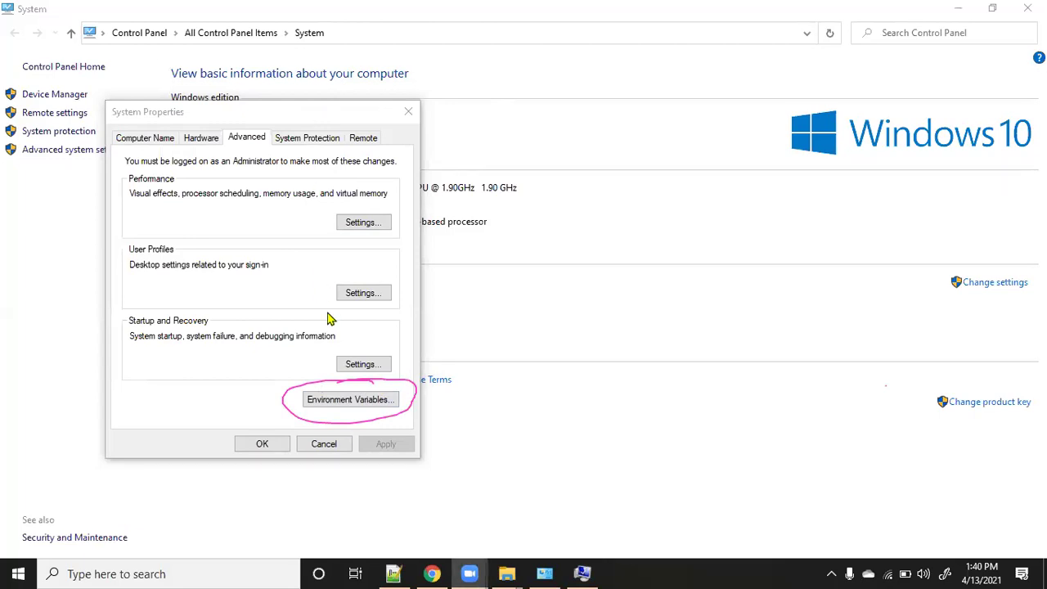
pyautogui.click(347, 400)
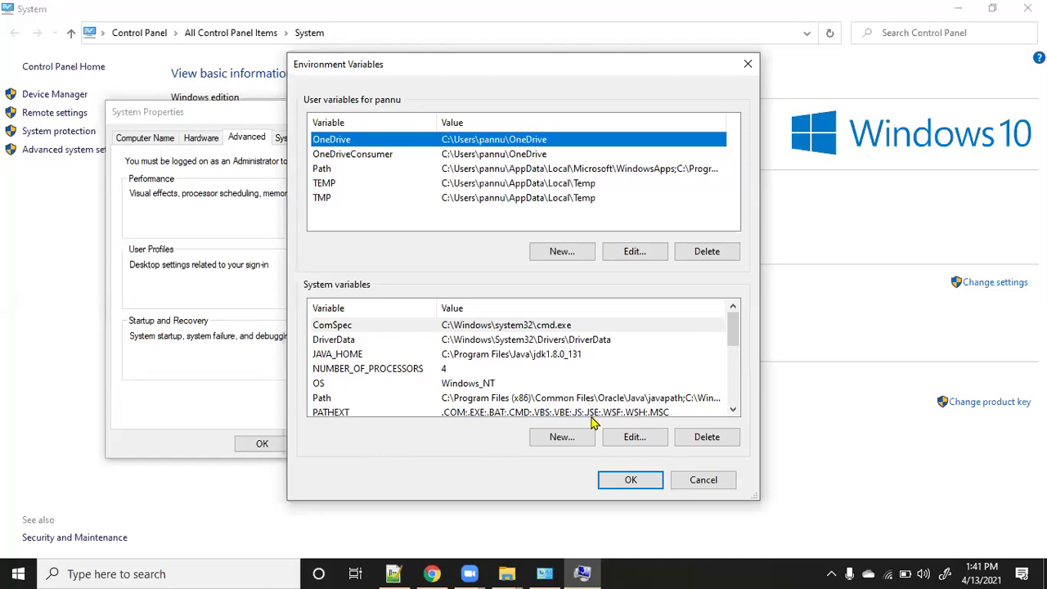
# Start a new system variable and name it JAVA_HOME
pyautogui.click(570, 442)
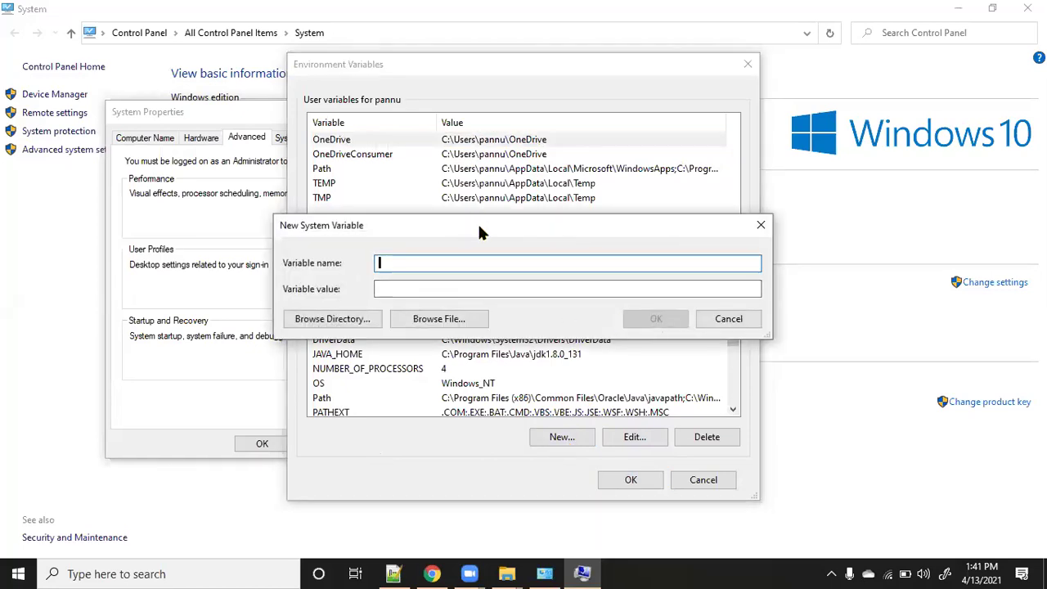
pyautogui.moveTo(482, 223); pyautogui.dragTo(507, 115)
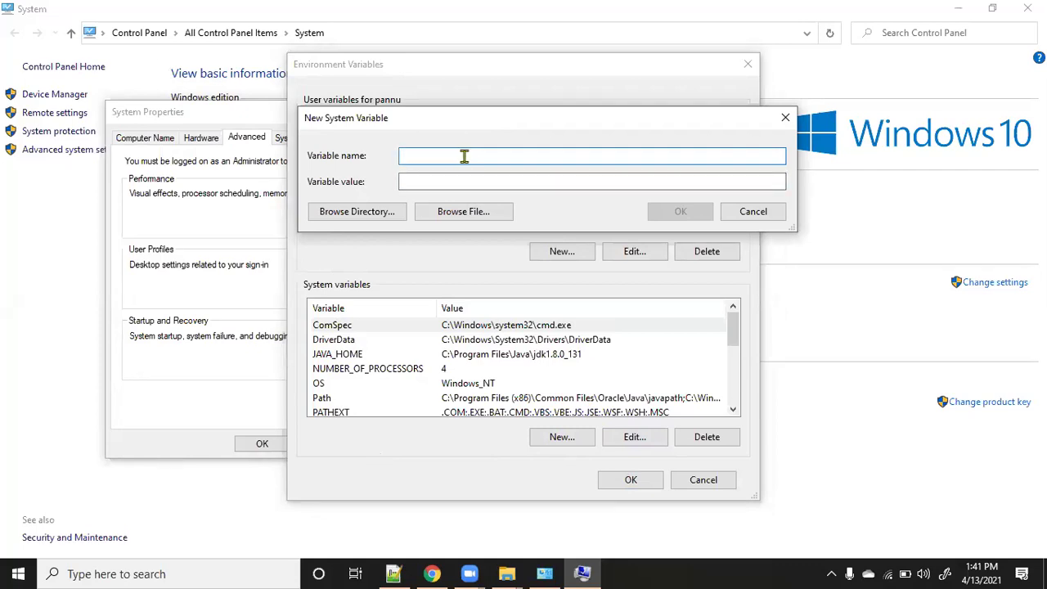
pyautogui.write('JAVA_HOME')
pyautogui.click(493, 181)
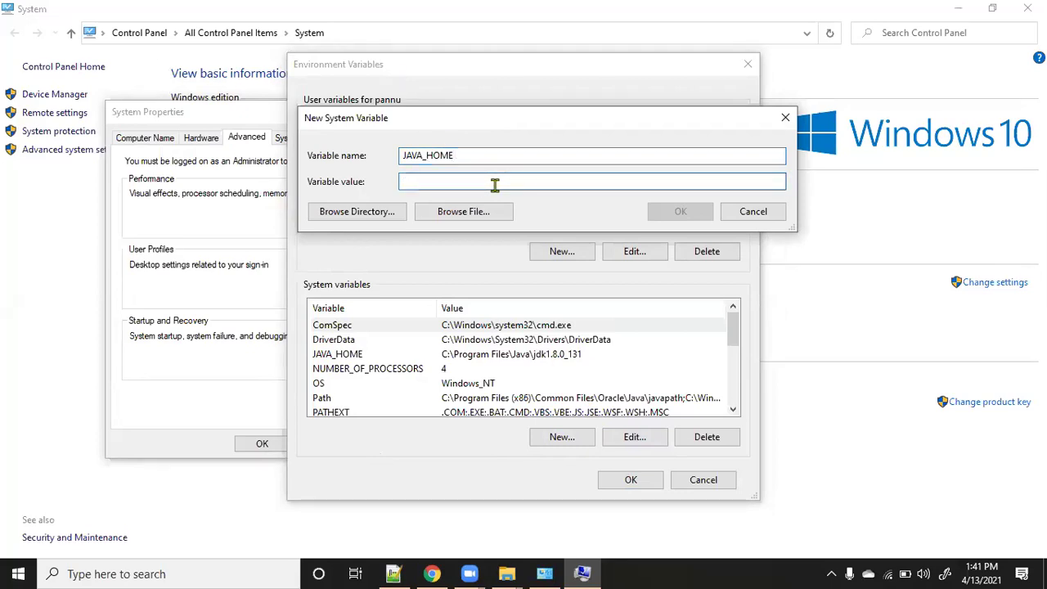
# Open the jdk1.8.0_131 folder in File Explorer and copy its full path
pyautogui.click(501, 572)
pyautogui.click(417, 500)
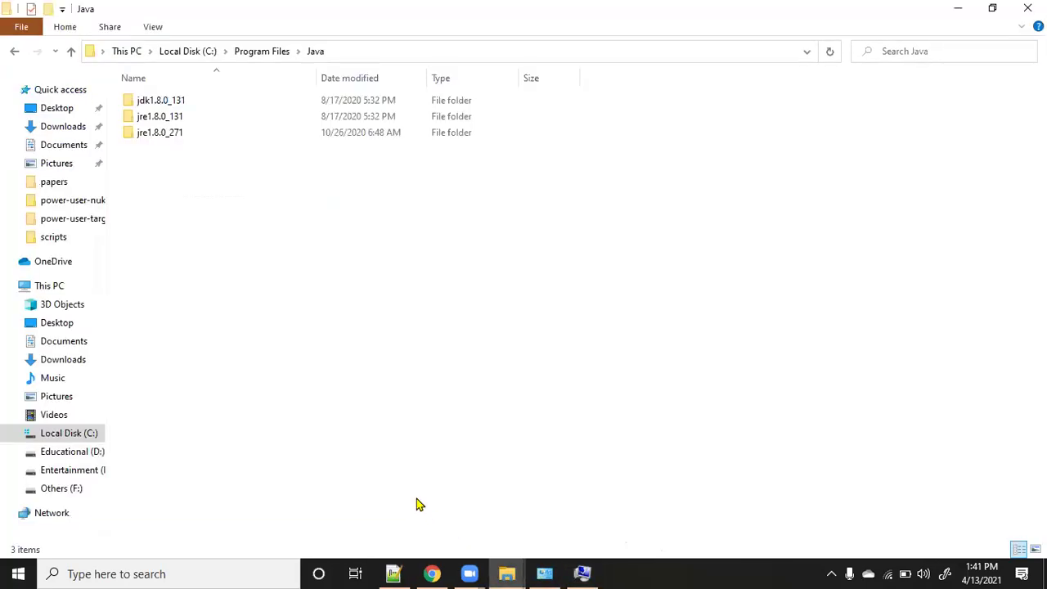
pyautogui.doubleClick(174, 100)
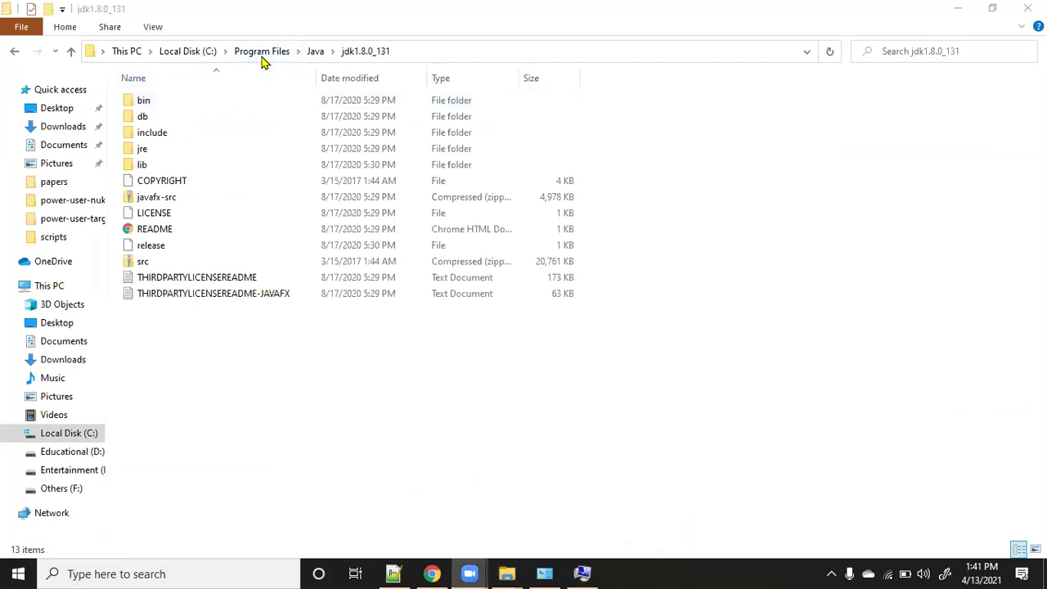
pyautogui.click(411, 51)
pyautogui.hotkey('ctrl', 'c')
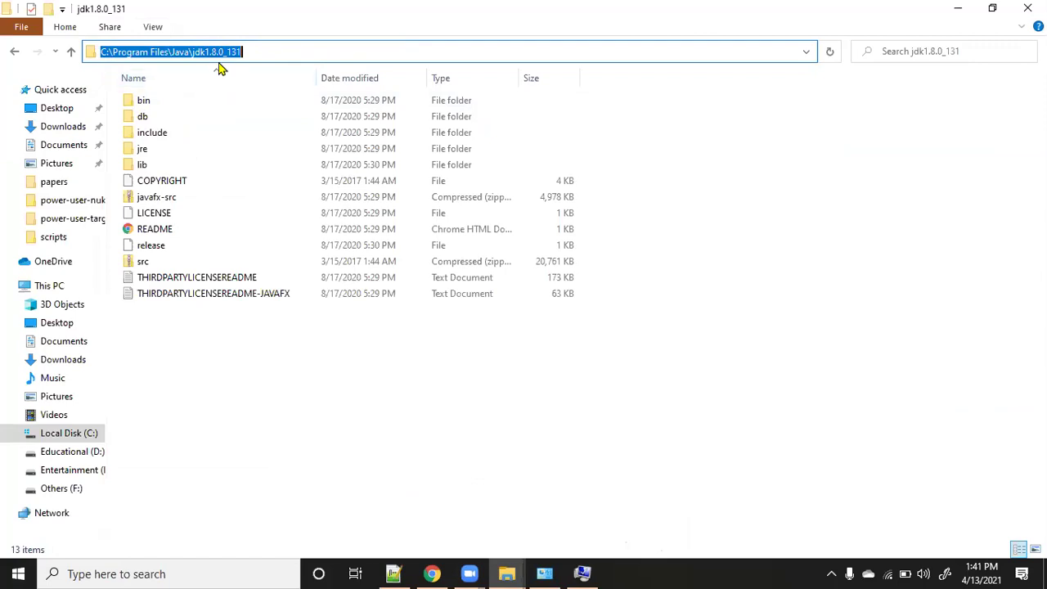
# Enter C:\Program Files\Java\jdk1.8.0_131 as the new JAVA_HOME variable's value, and discard the new variable
pyautogui.click(582, 574)
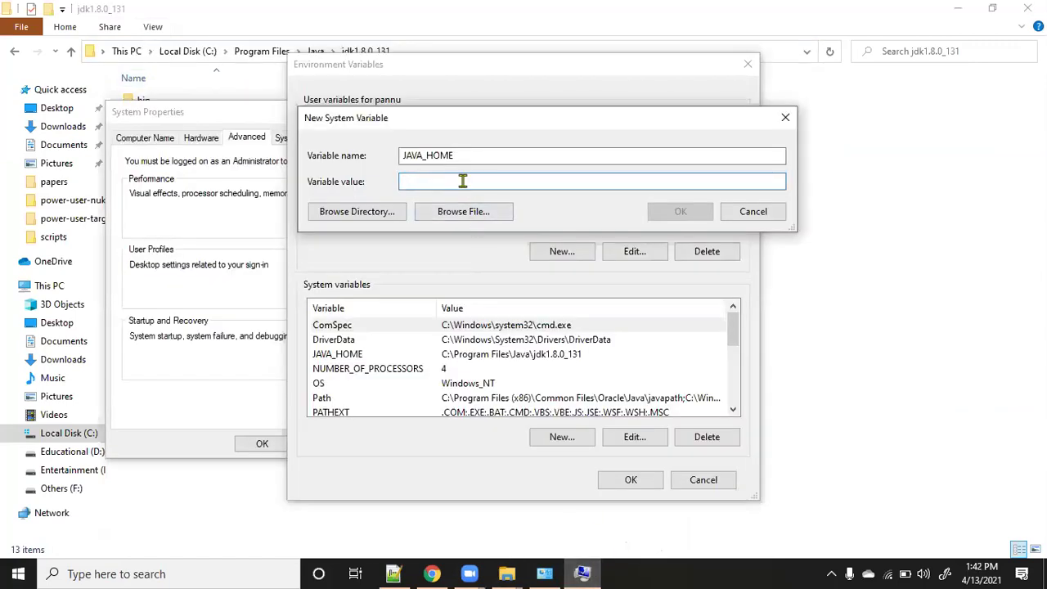
pyautogui.hotkey('ctrl', 'v')
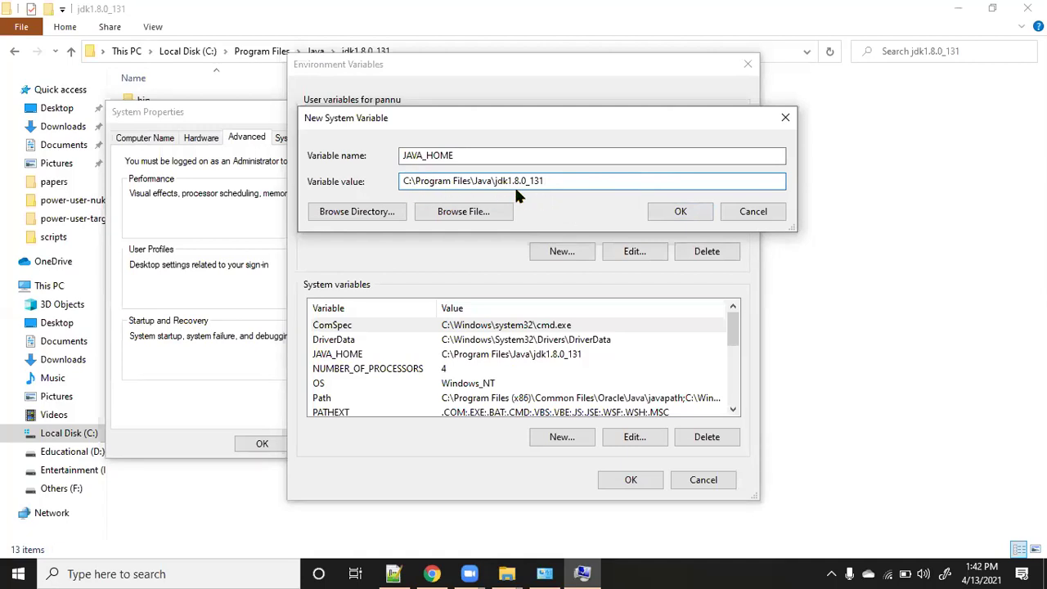
pyautogui.click(750, 212)
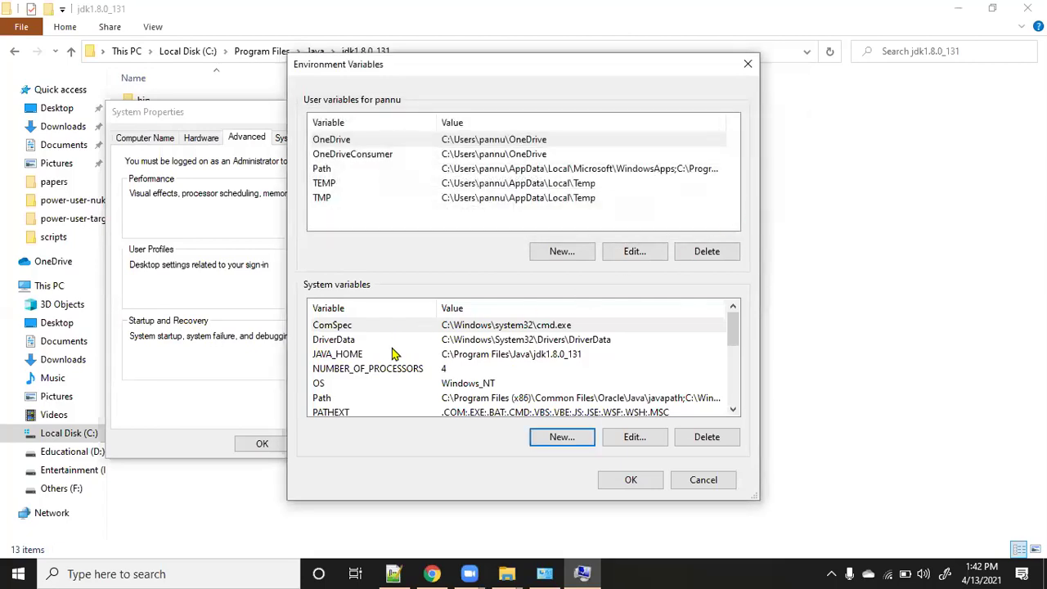
# Open the system Path variable for editing and try to add a new entry to its list
pyautogui.click(336, 361)
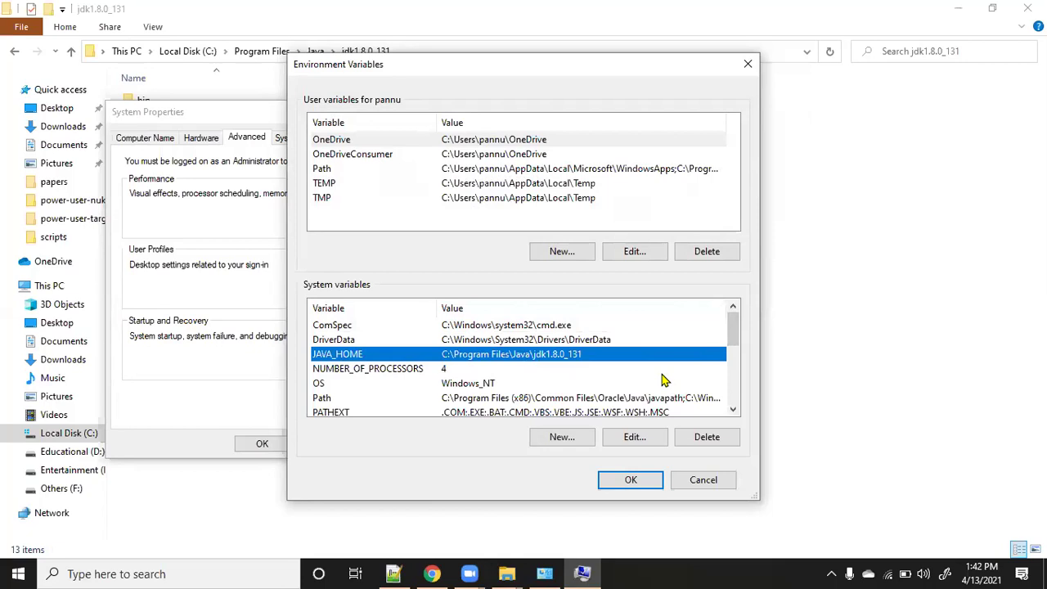
pyautogui.click(322, 399)
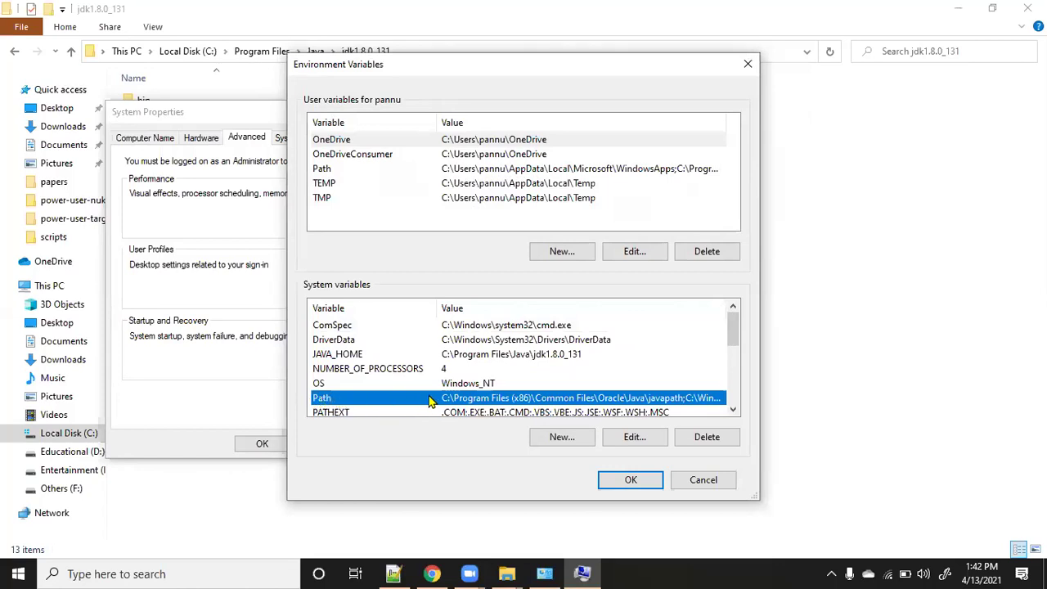
pyautogui.click(612, 442)
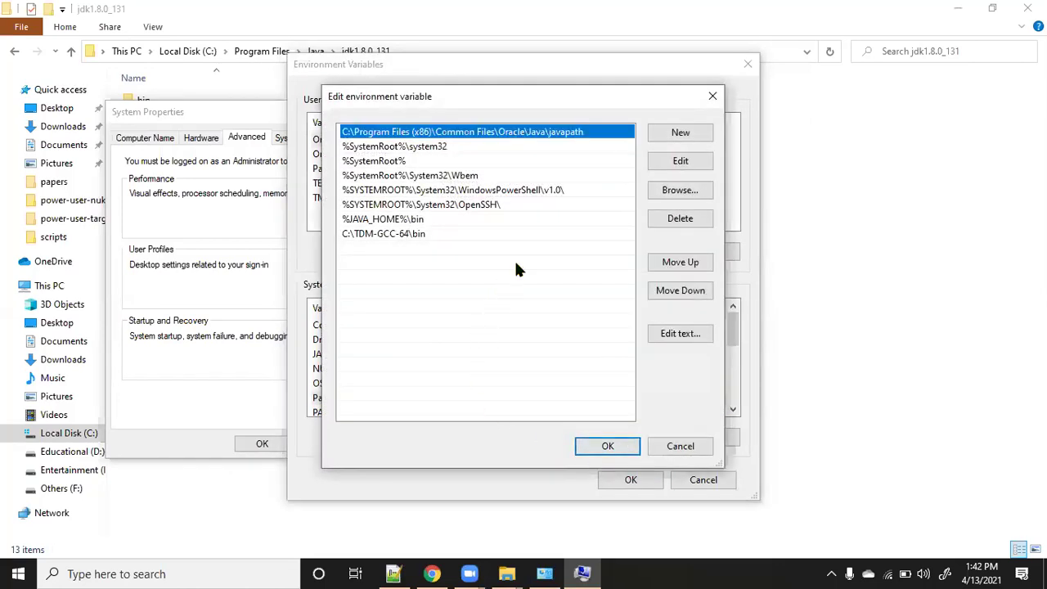
pyautogui.click(682, 135)
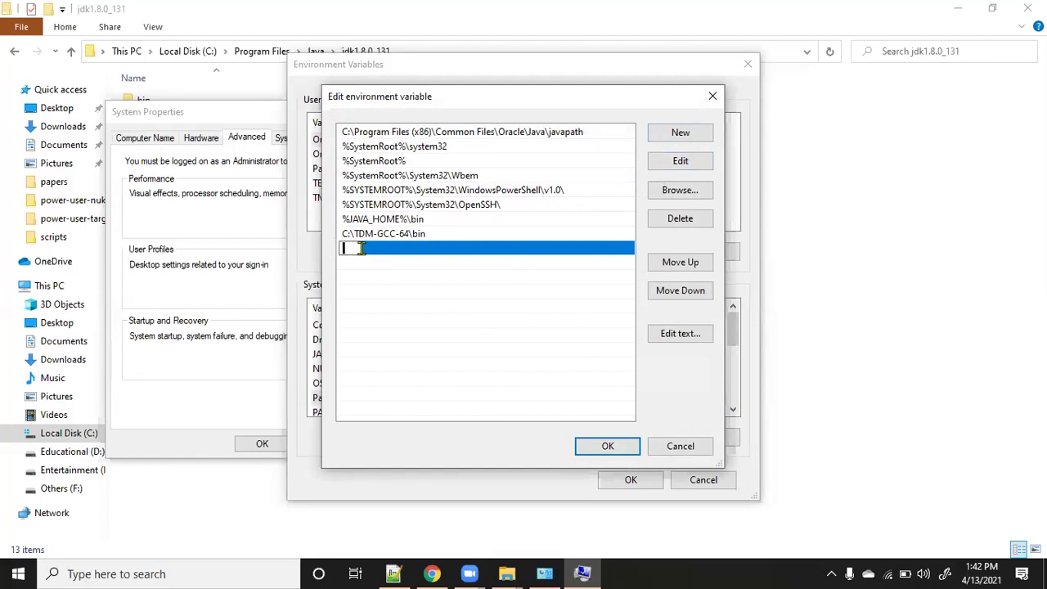
pyautogui.click(759, 144)
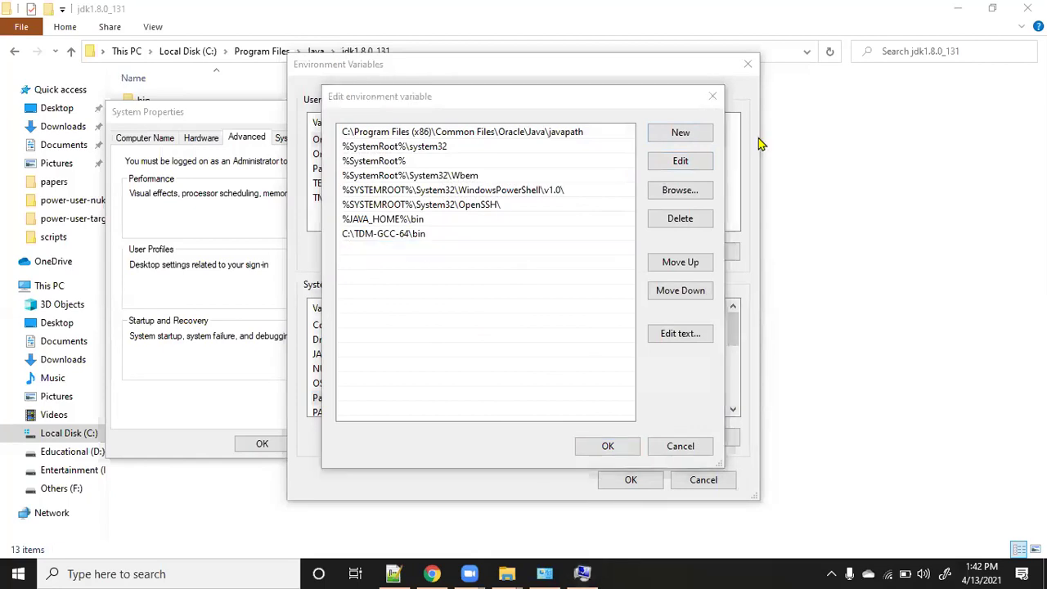
# Select the %JAVA_HOME%\bin entry in the system Path list and accept the environment variable settings
pyautogui.click(352, 220)
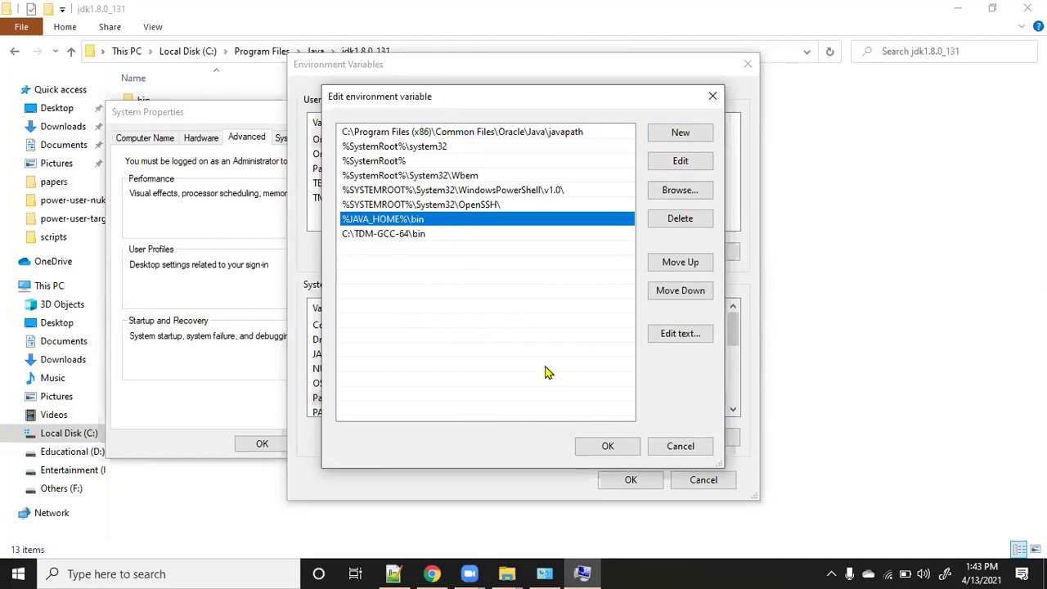
pyautogui.click(611, 447)
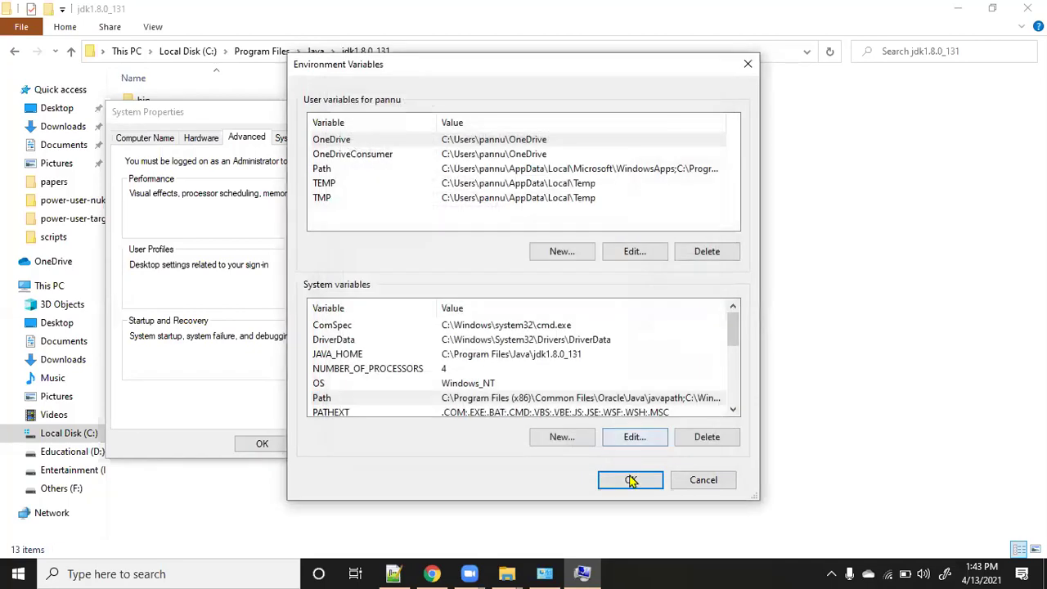
pyautogui.click(631, 481)
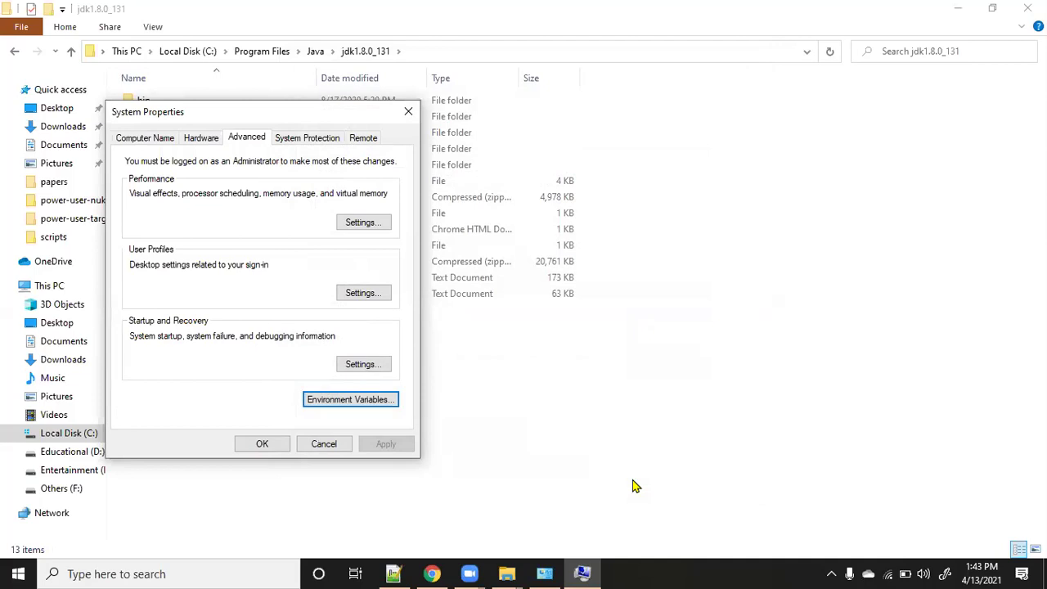
# Open the environment variables, review the user Path variable's entries, and close the list without changing it
pyautogui.click(381, 404)
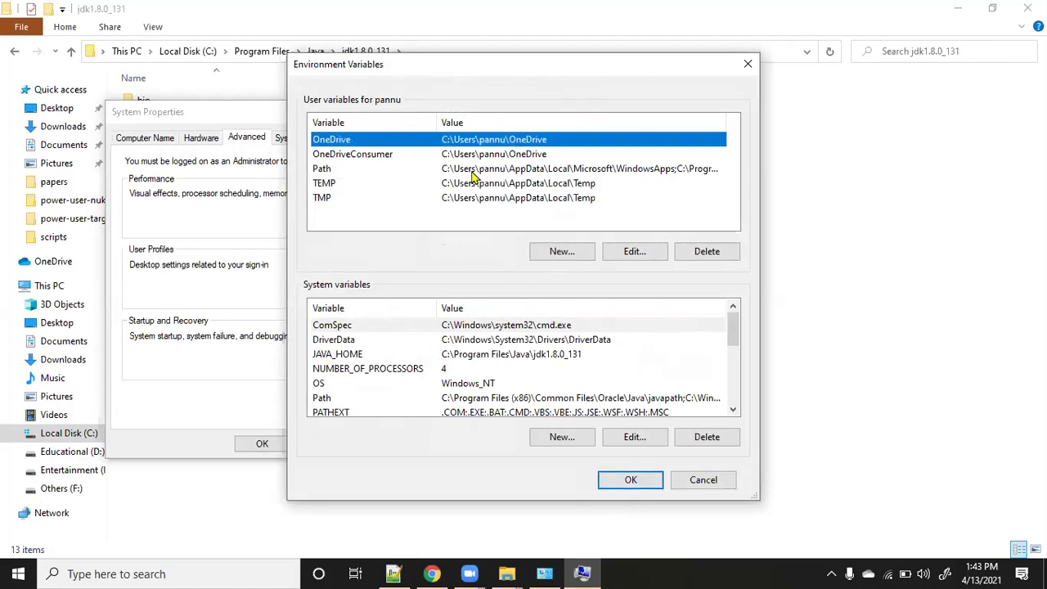
pyautogui.click(571, 173)
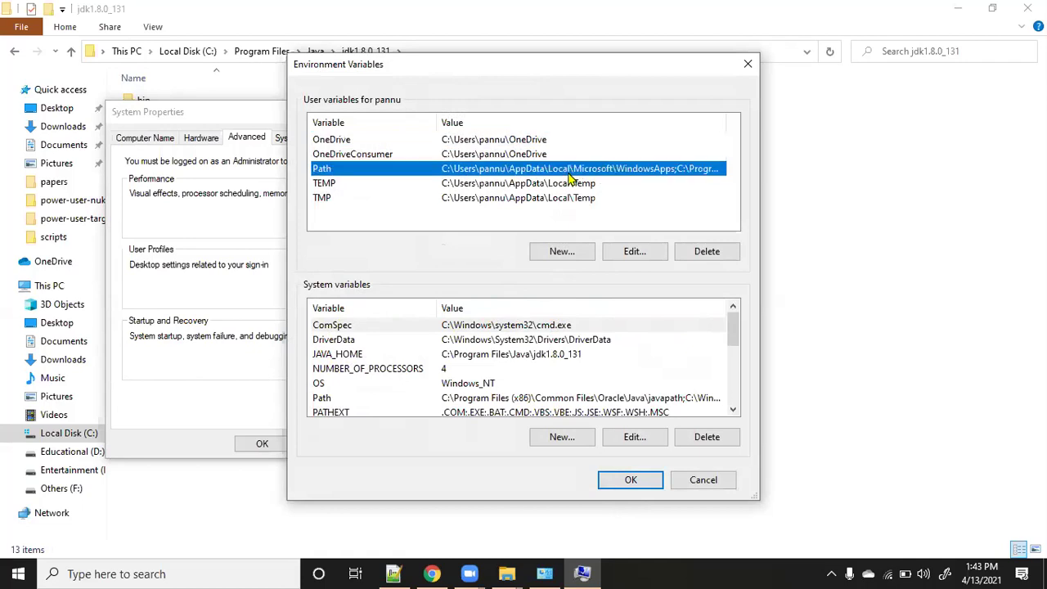
pyautogui.click(632, 251)
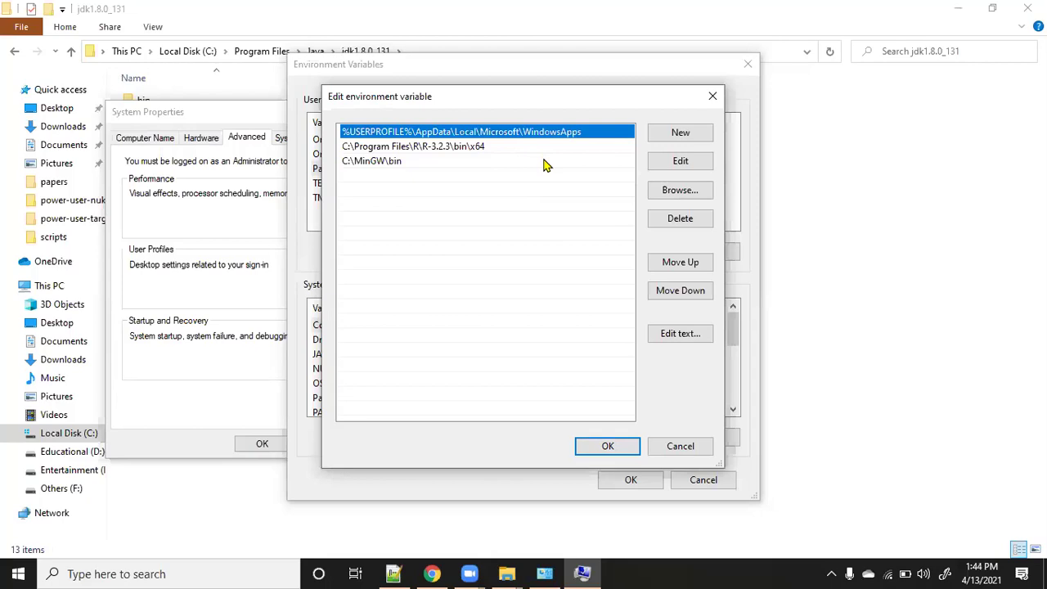
pyautogui.click(713, 98)
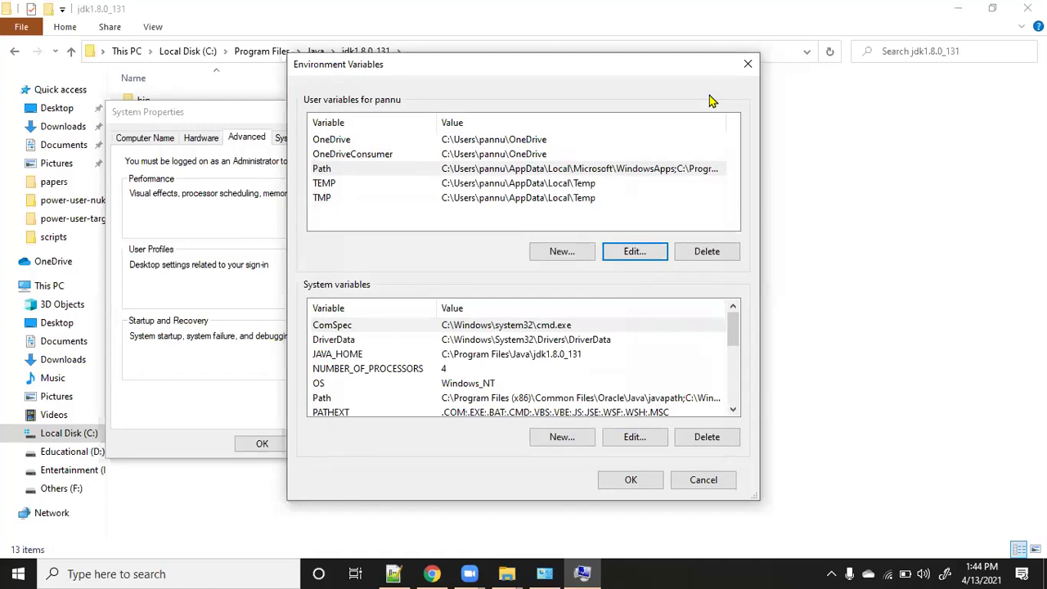
# Switch to File Explorer, open the bin folder inside jdk1.8.0_131, and select its full path
pyautogui.click(507, 574)
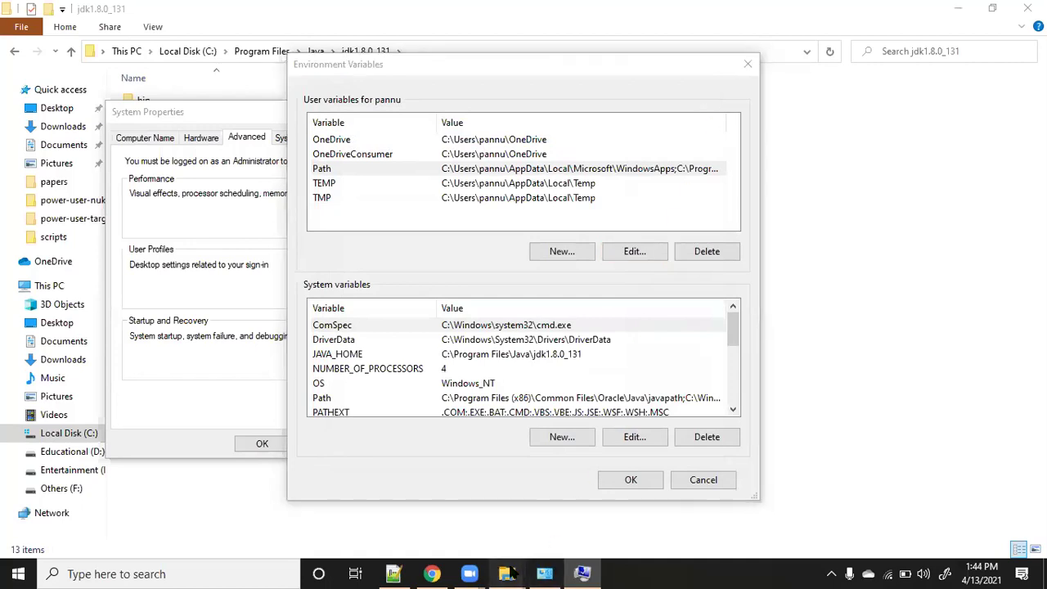
pyautogui.click(438, 518)
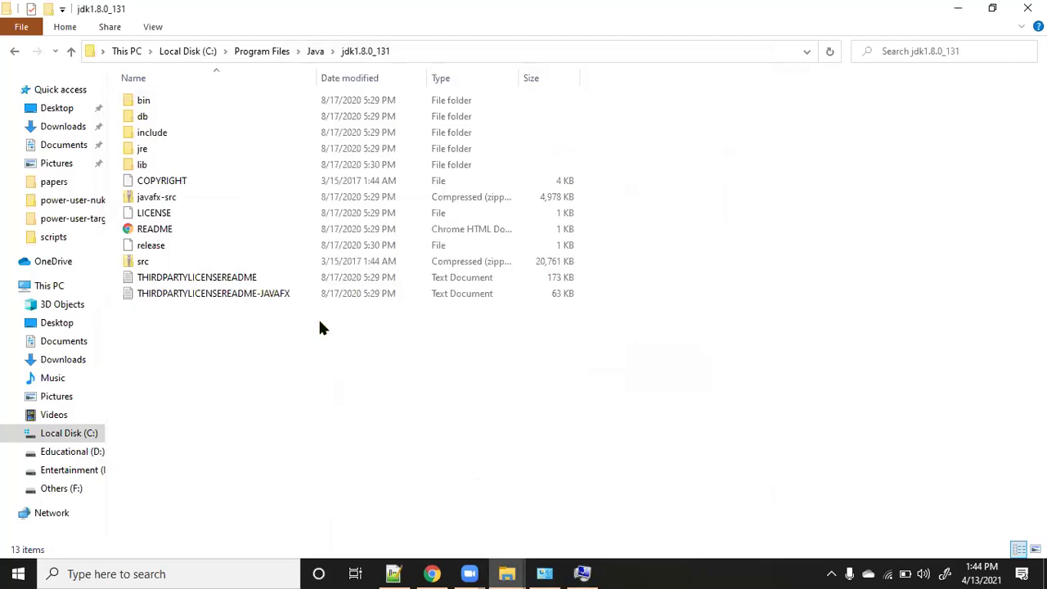
pyautogui.click(195, 101)
pyautogui.doubleClick(195, 101)
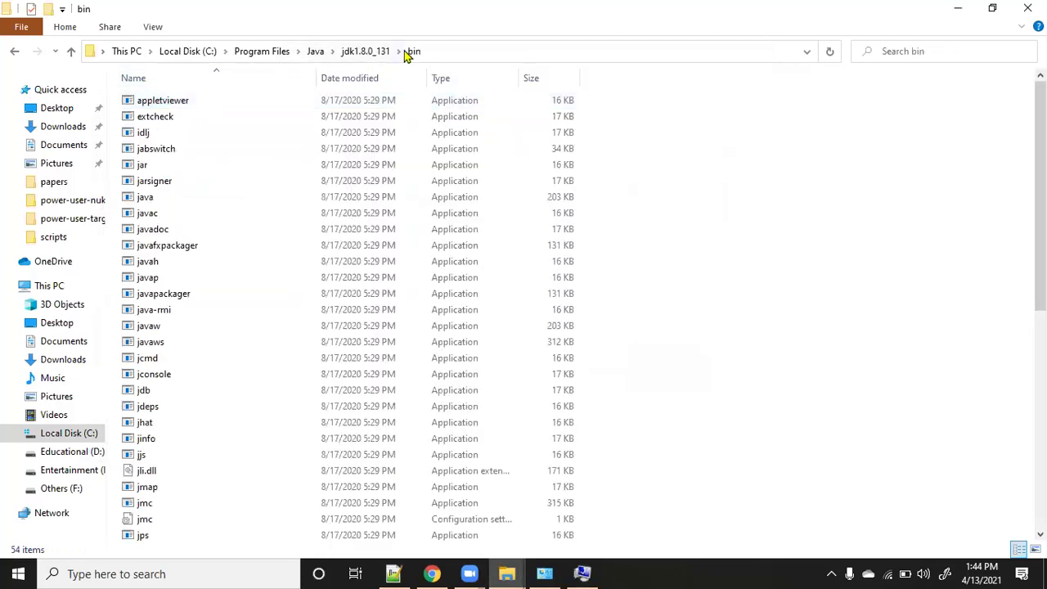
pyautogui.click(444, 50)
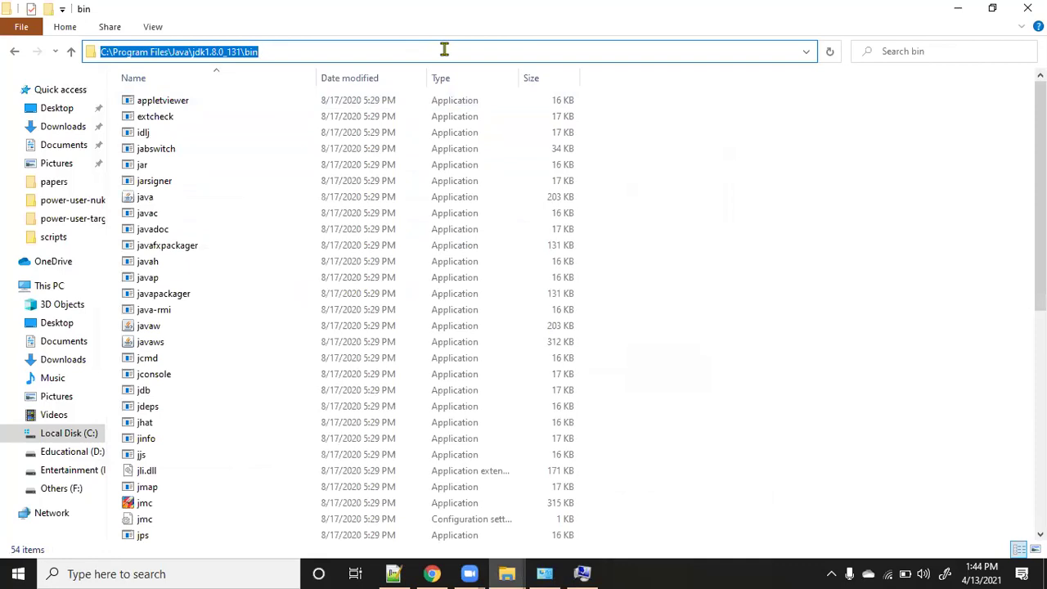
# Return to the environment variable settings and close them together with System Properties
pyautogui.click(522, 573)
pyautogui.click(583, 573)
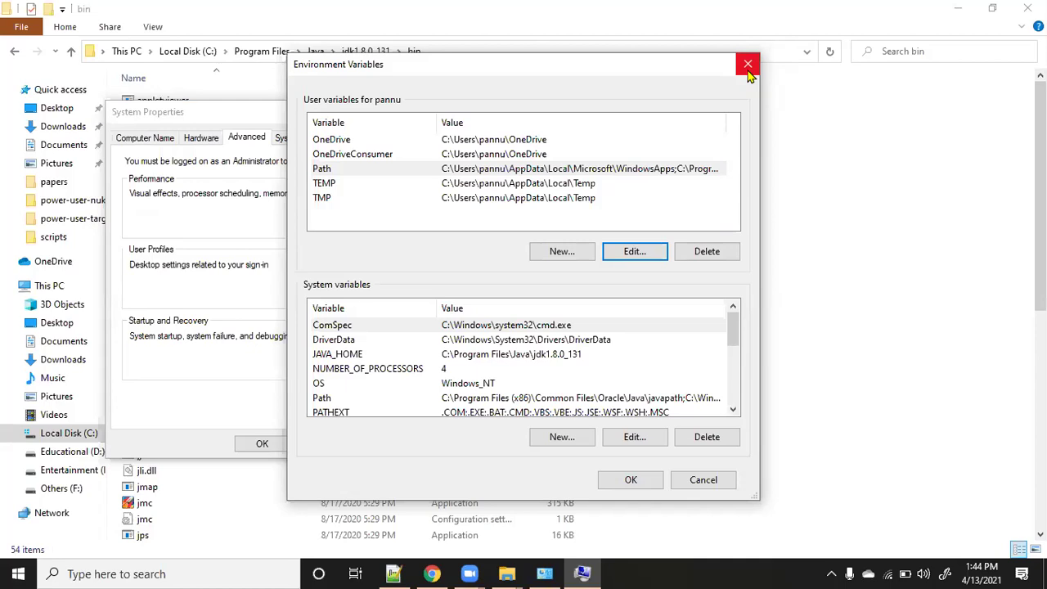
pyautogui.click(748, 65)
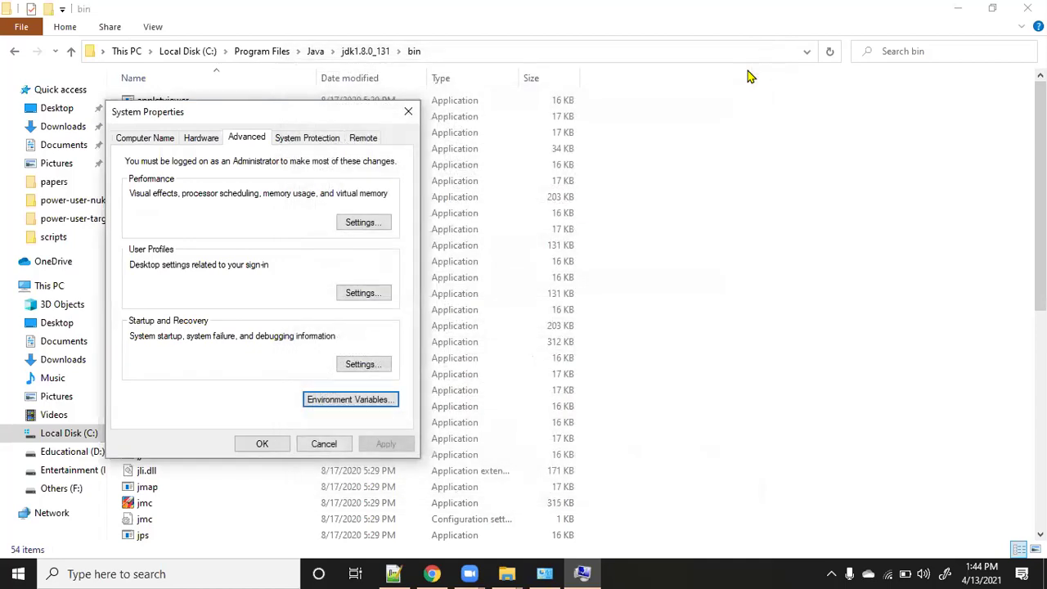
pyautogui.click(409, 111)
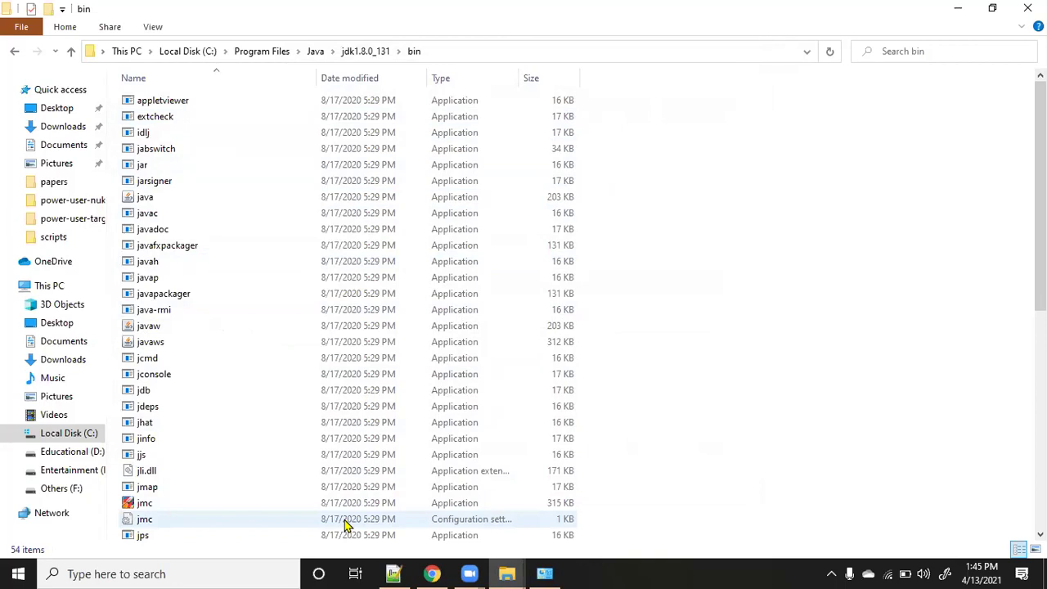
# Open Command Prompt and run the java command to test the Java setup
pyautogui.click(180, 574)
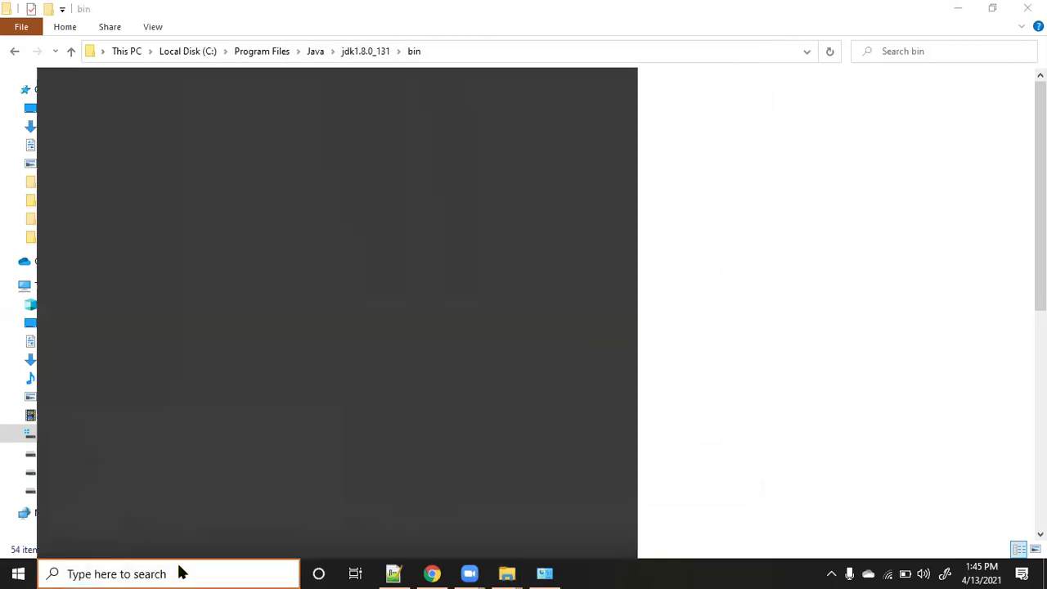
pyautogui.write('cmd')
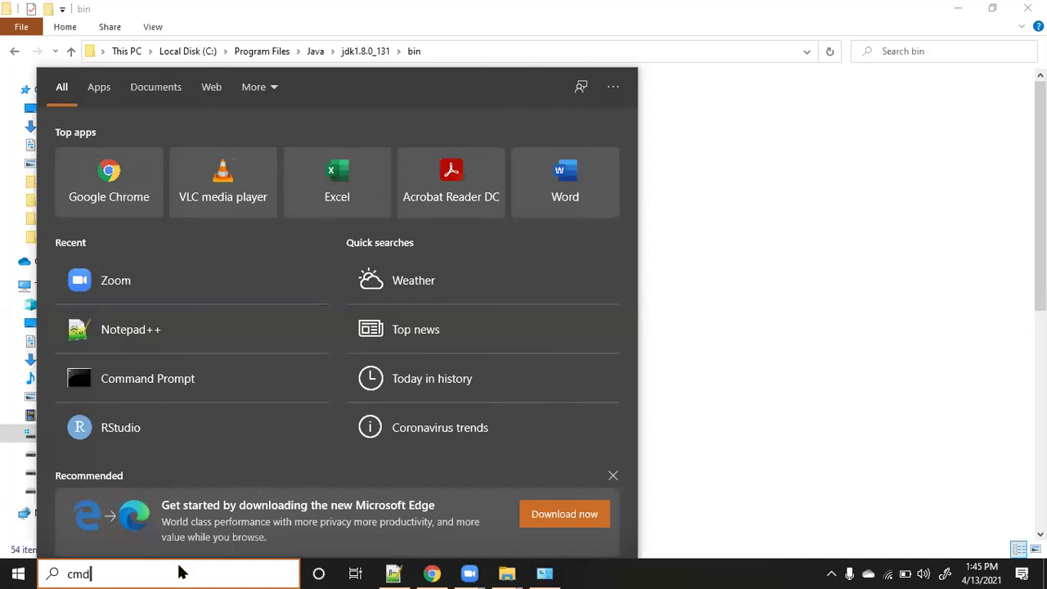
pyautogui.press('Return')
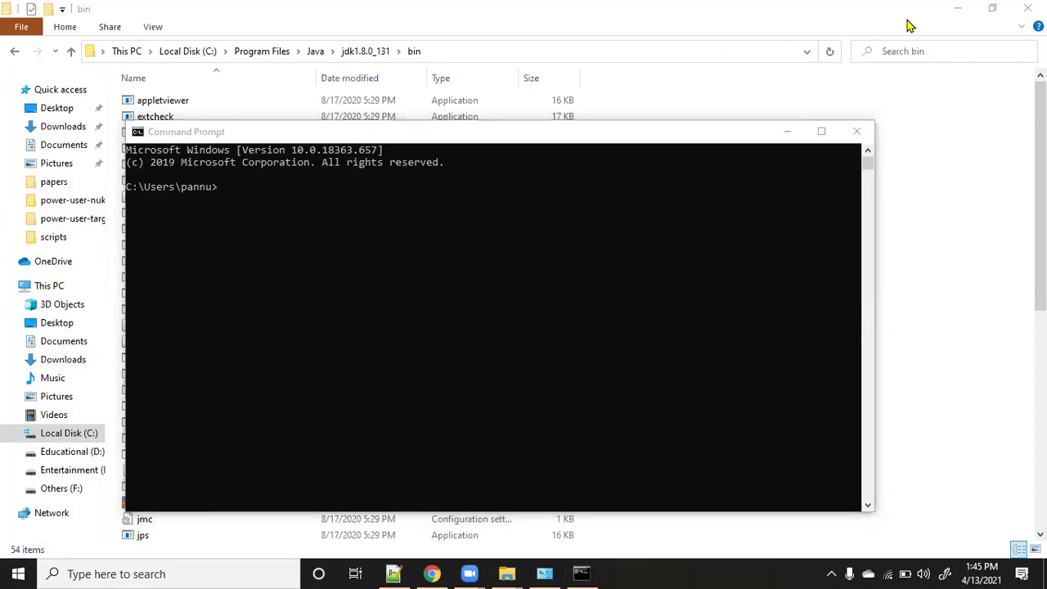
pyautogui.click(420, 204)
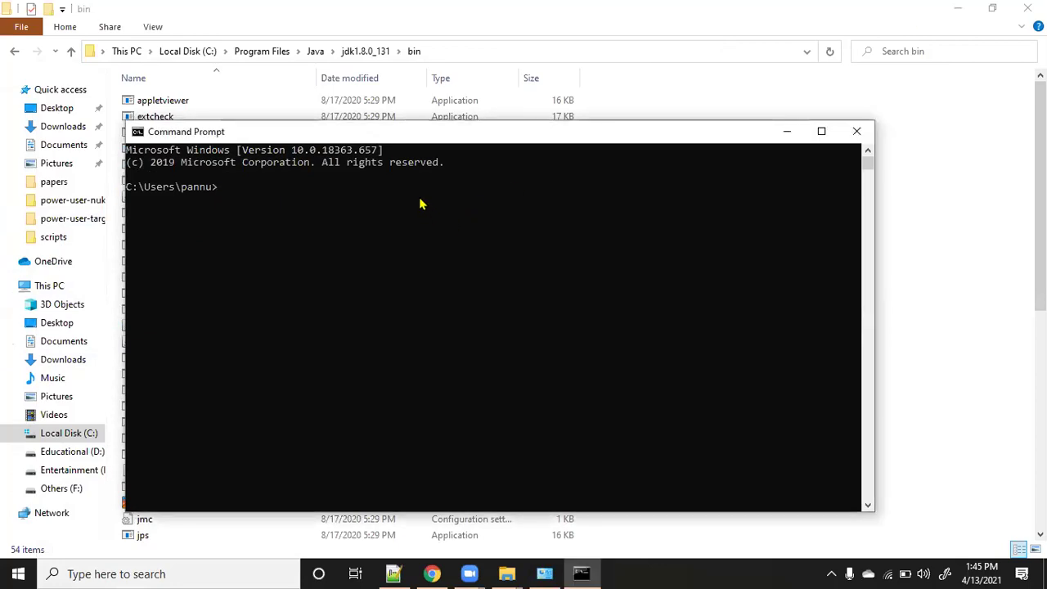
pyautogui.write('java')
pyautogui.press('Return')
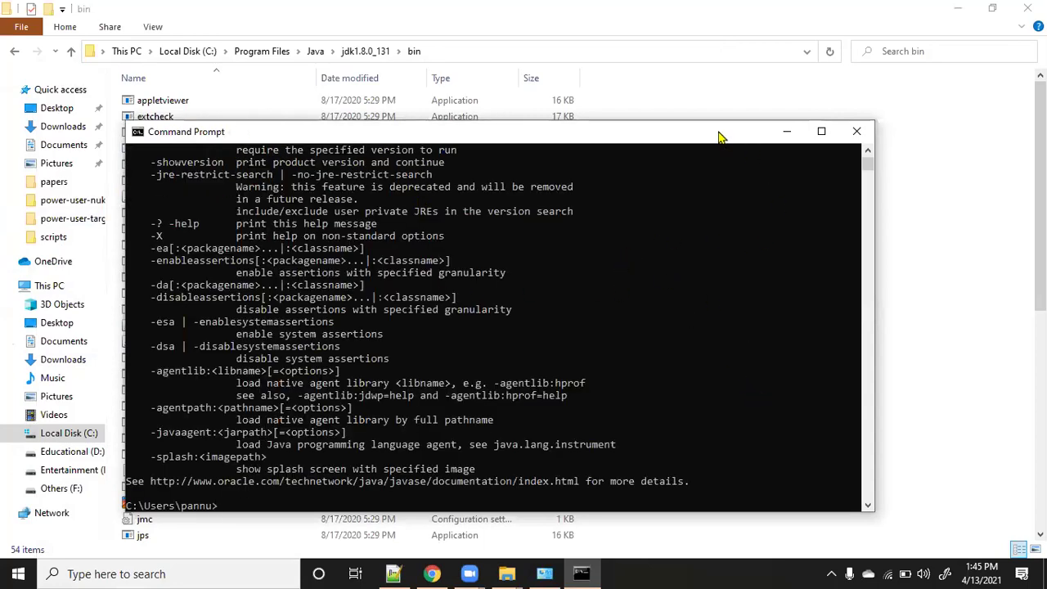
# Examine the java command's usage output and its list of options from the beginning
pyautogui.moveTo(720, 137); pyautogui.dragTo(611, 139)
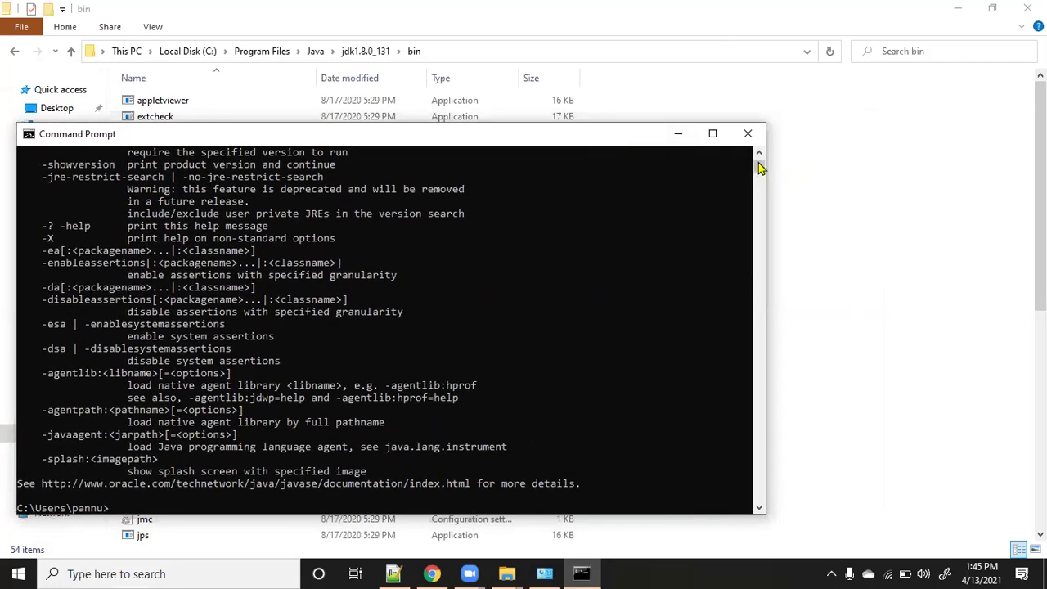
pyautogui.scroll(4, 759, 157)
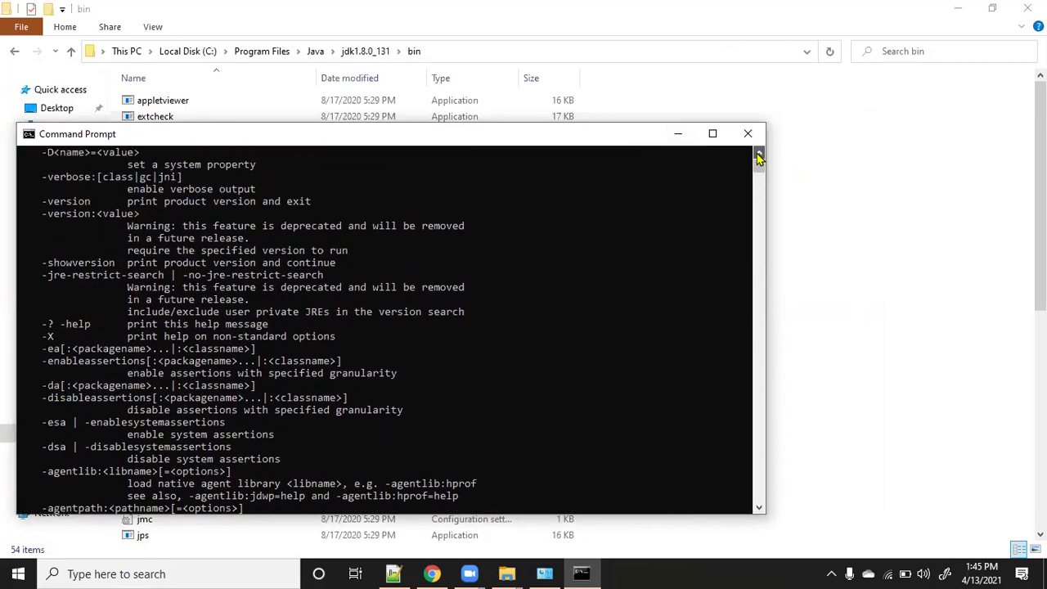
pyautogui.scroll(1, 759, 157)
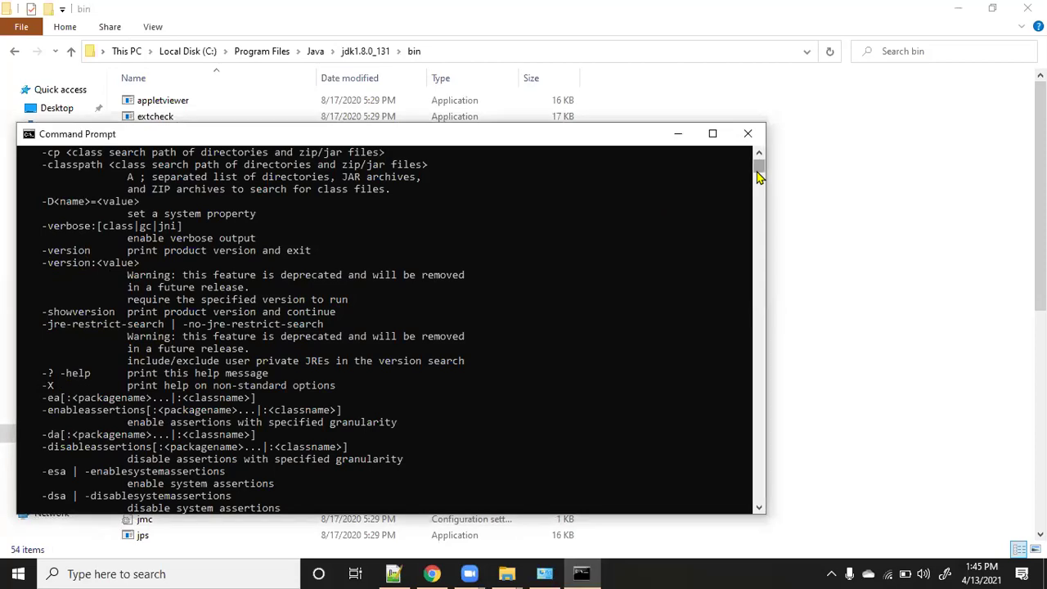
pyautogui.scroll(5, 760, 176)
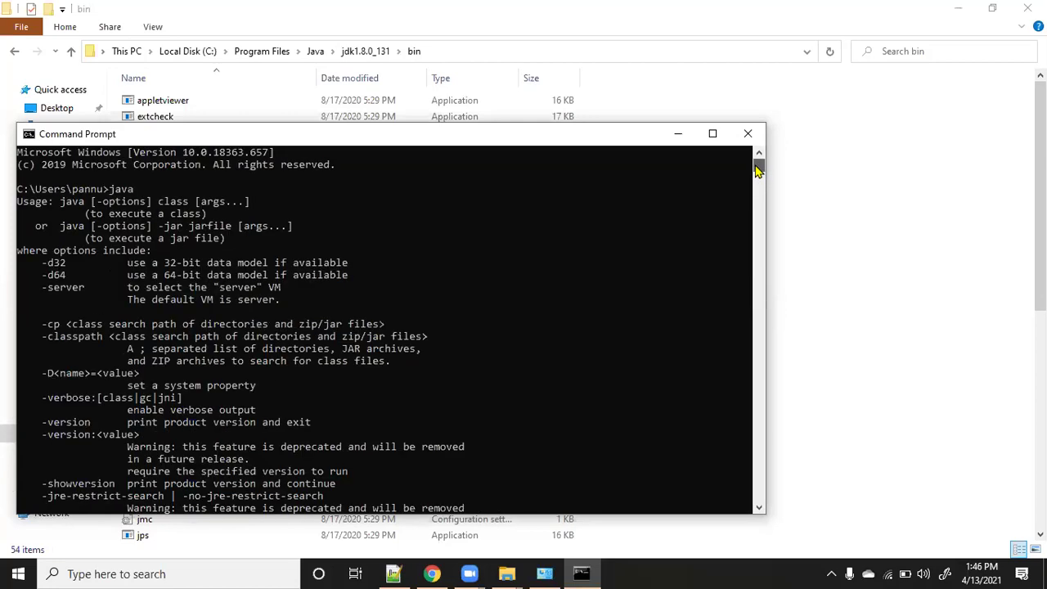
pyautogui.click(759, 507)
pyautogui.scroll(-4, 759, 511)
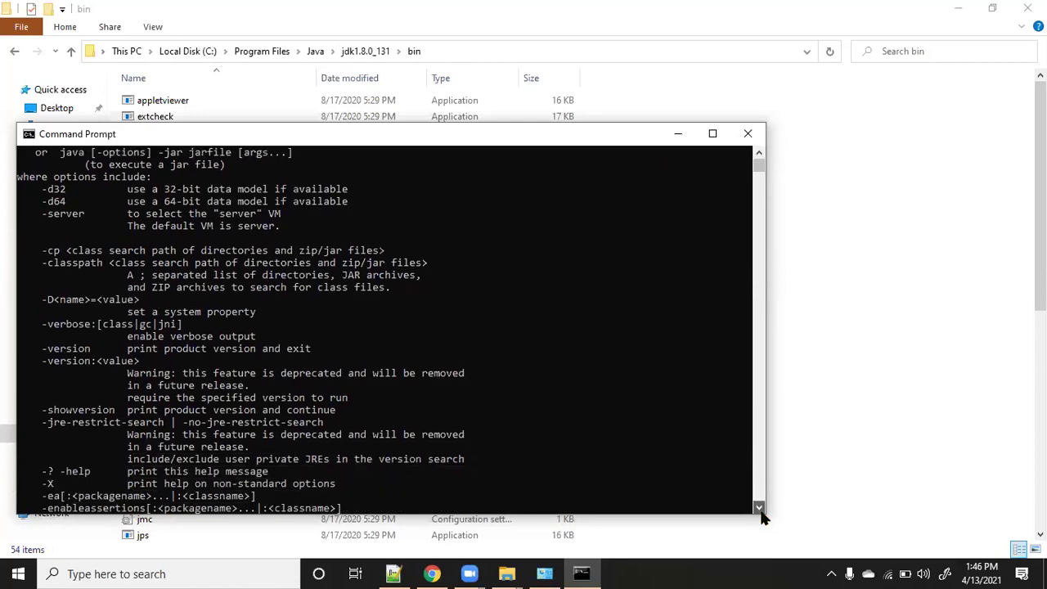
pyautogui.scroll(-6, 759, 511)
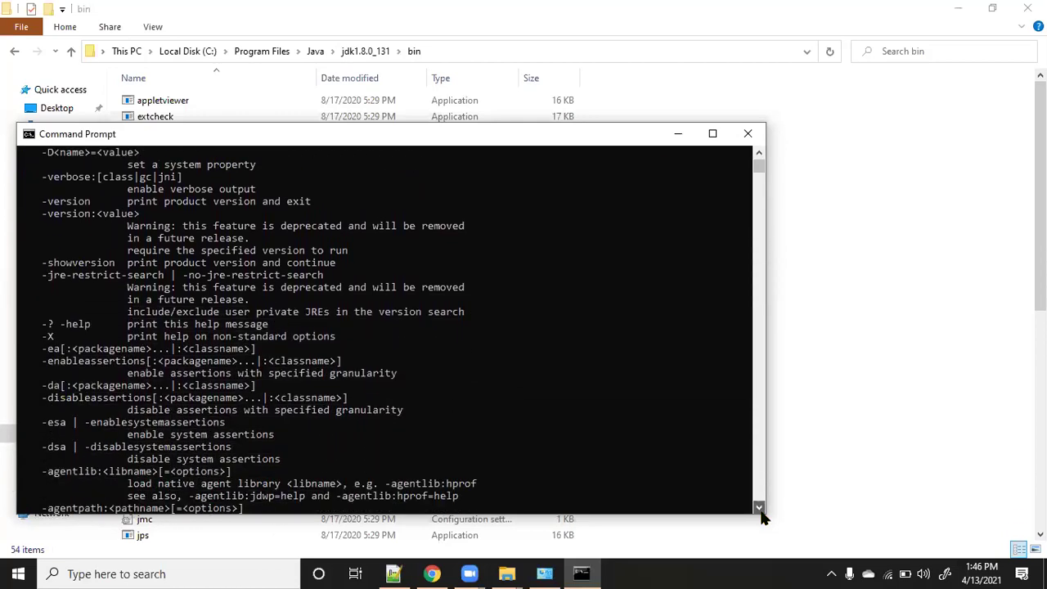
# Check the installed Java version by running java -version
pyautogui.write('ja')
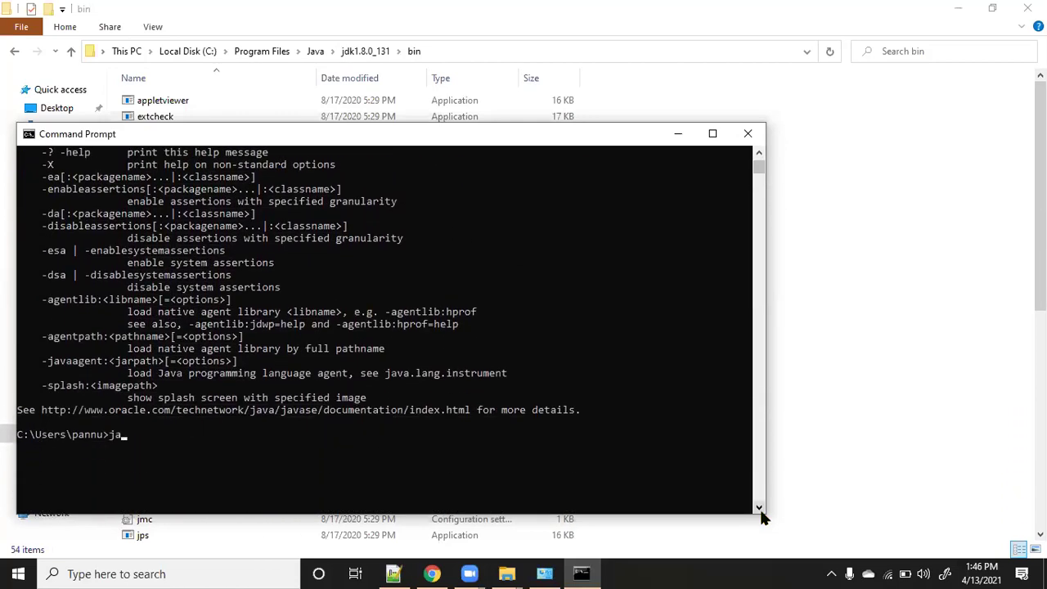
pyautogui.write('va -version')
pyautogui.press('Return')
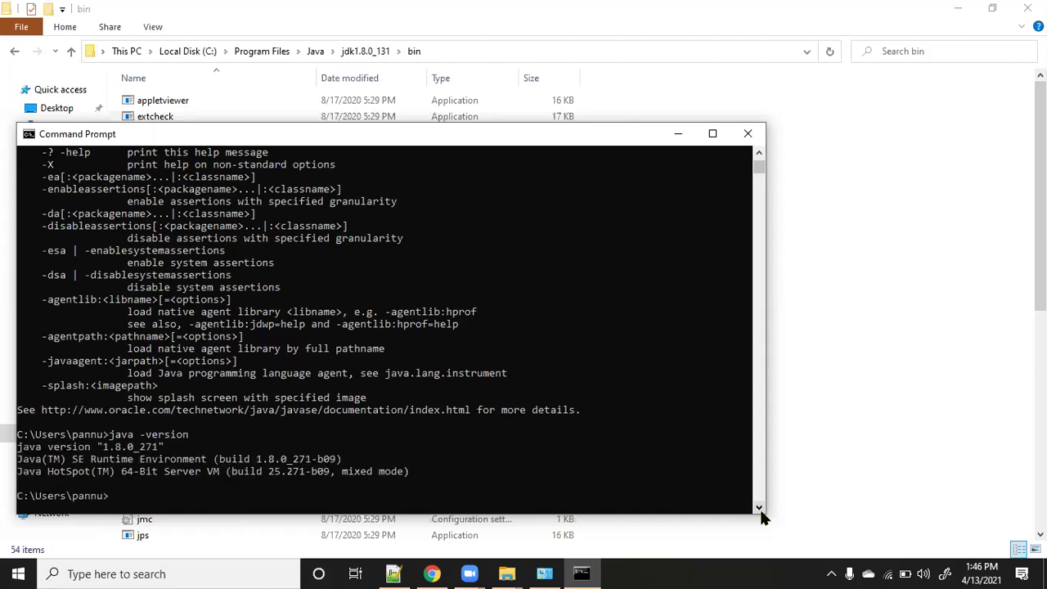